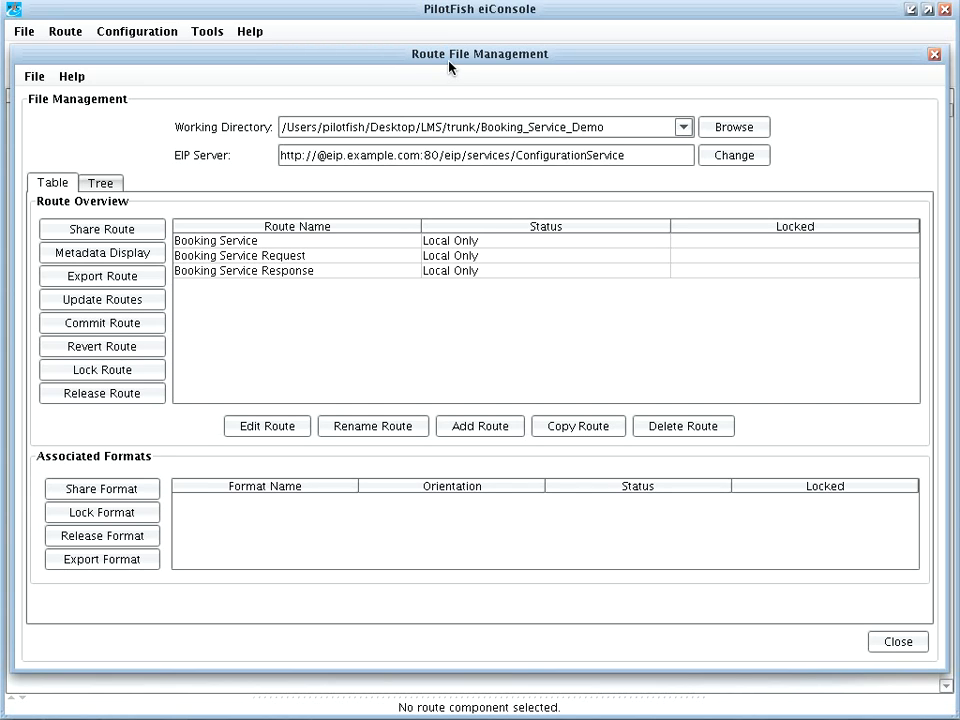
Step: Compare the associated formats of the Booking Service, Booking Service Request and Booking Service Response routes
click(342, 242)
click(347, 256)
click(352, 268)
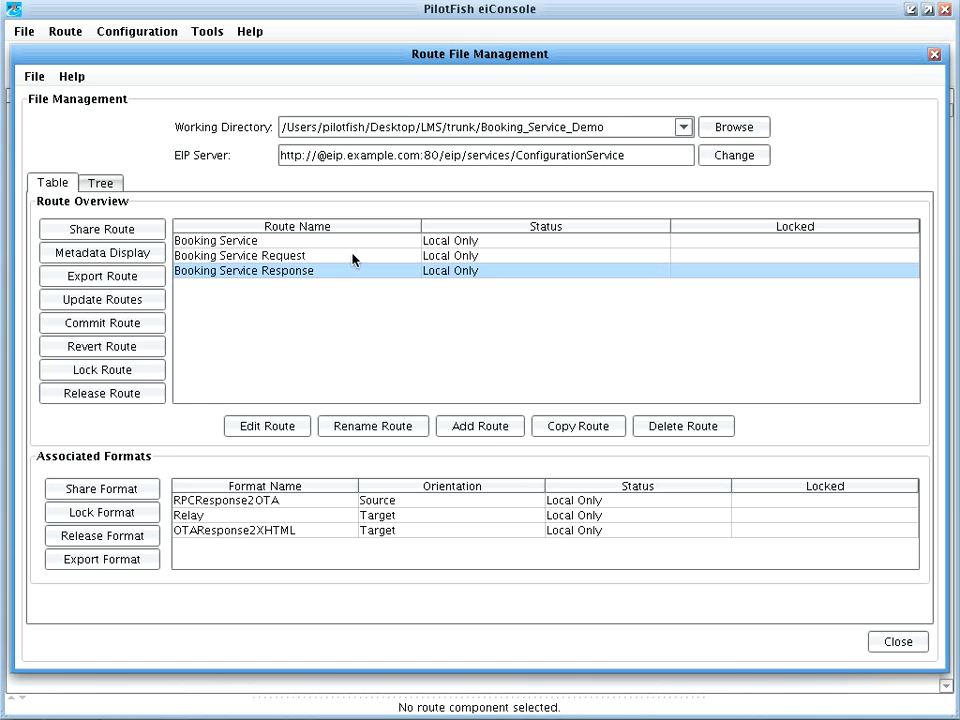
click(351, 256)
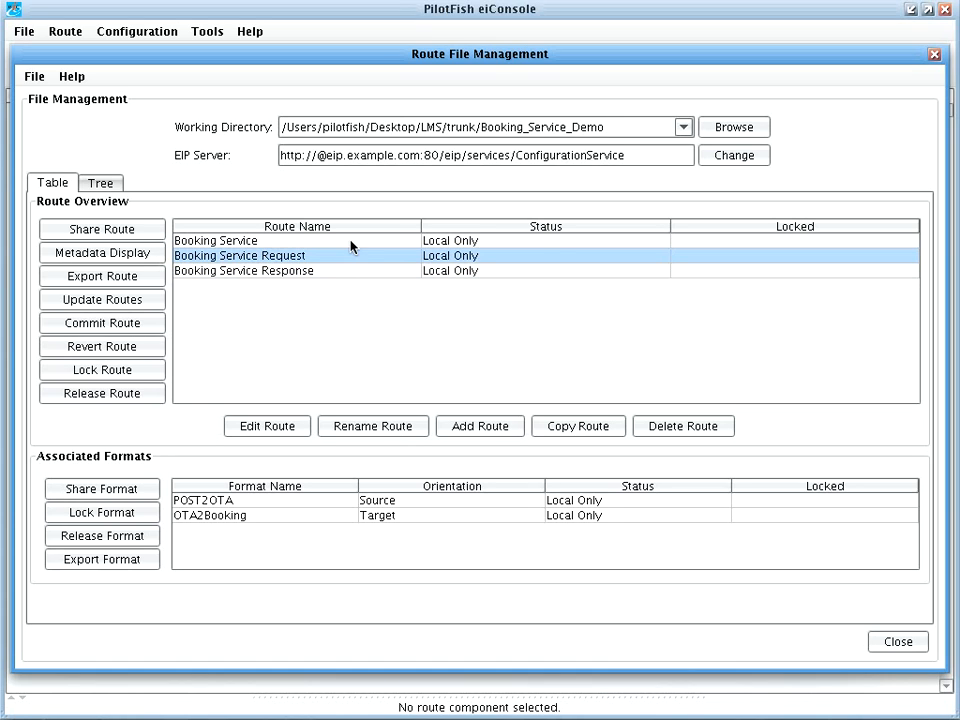
click(351, 241)
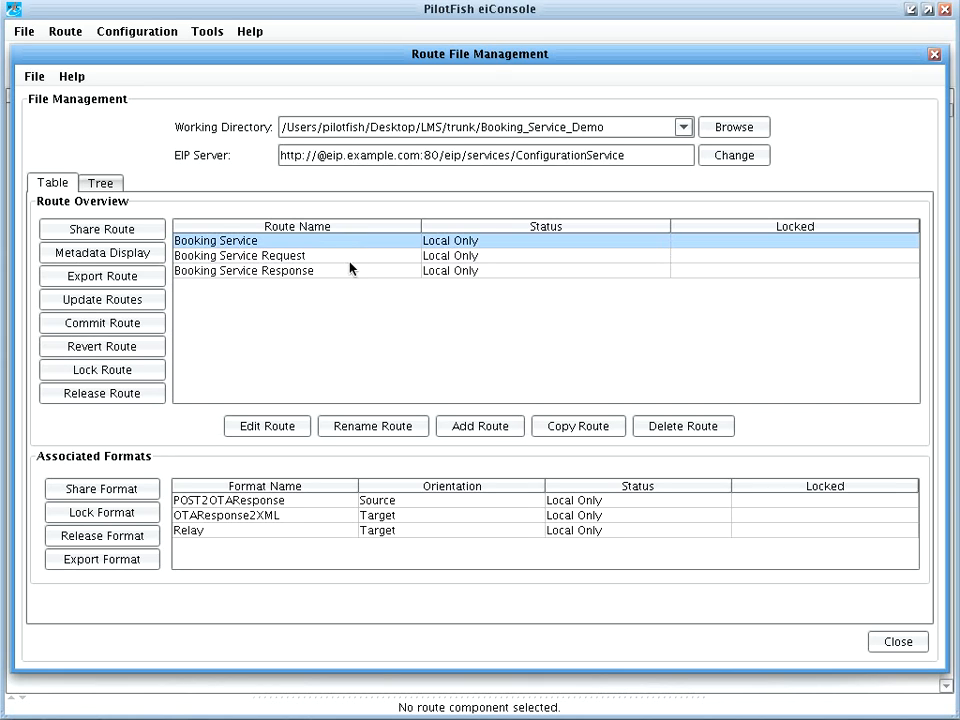
click(351, 271)
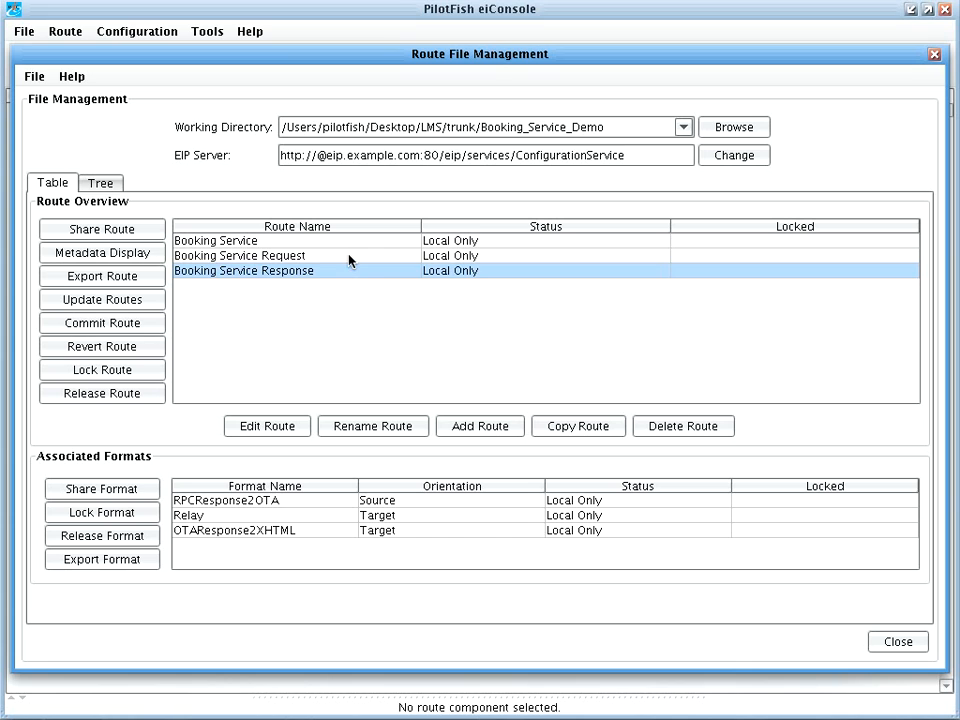
Step: Open the Booking Service Request route and inspect its Distributor source system and booking.com Request target system
double_click(349, 257)
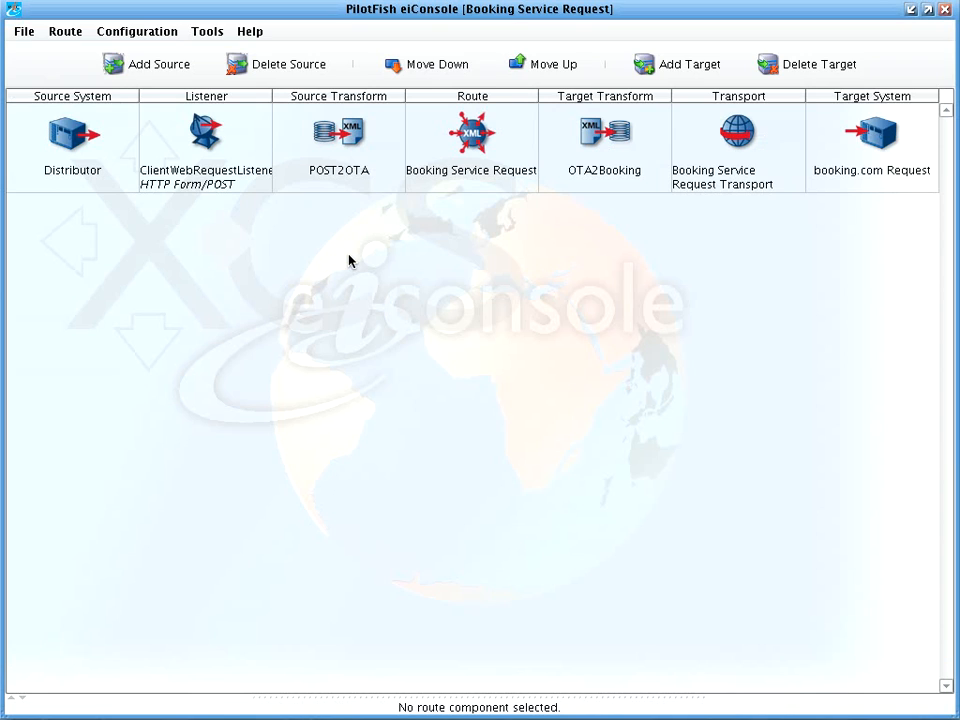
click(68, 180)
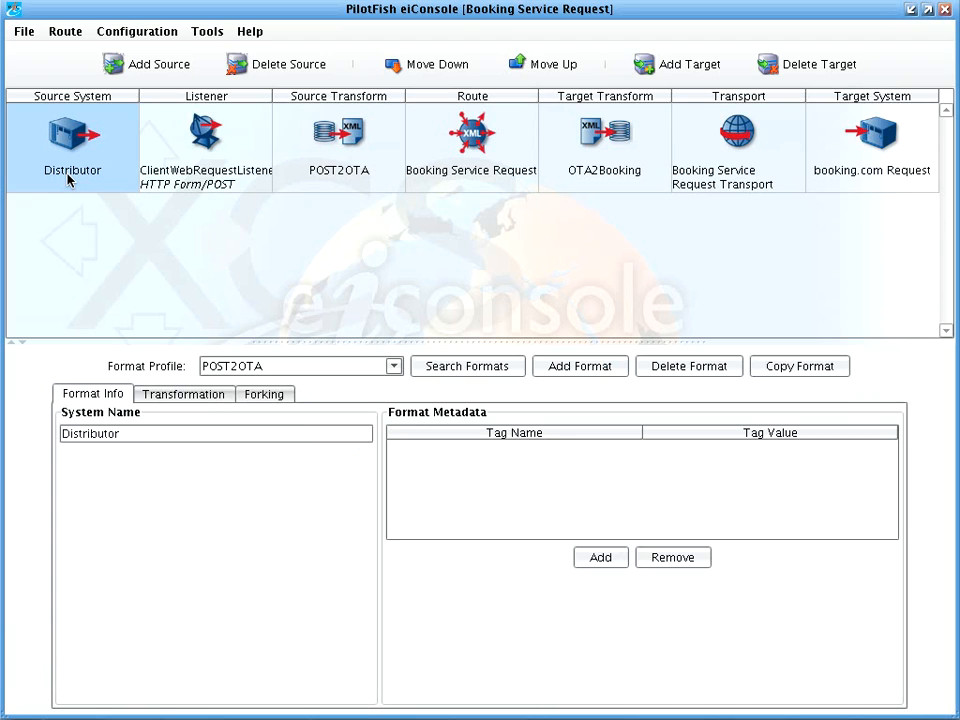
click(872, 175)
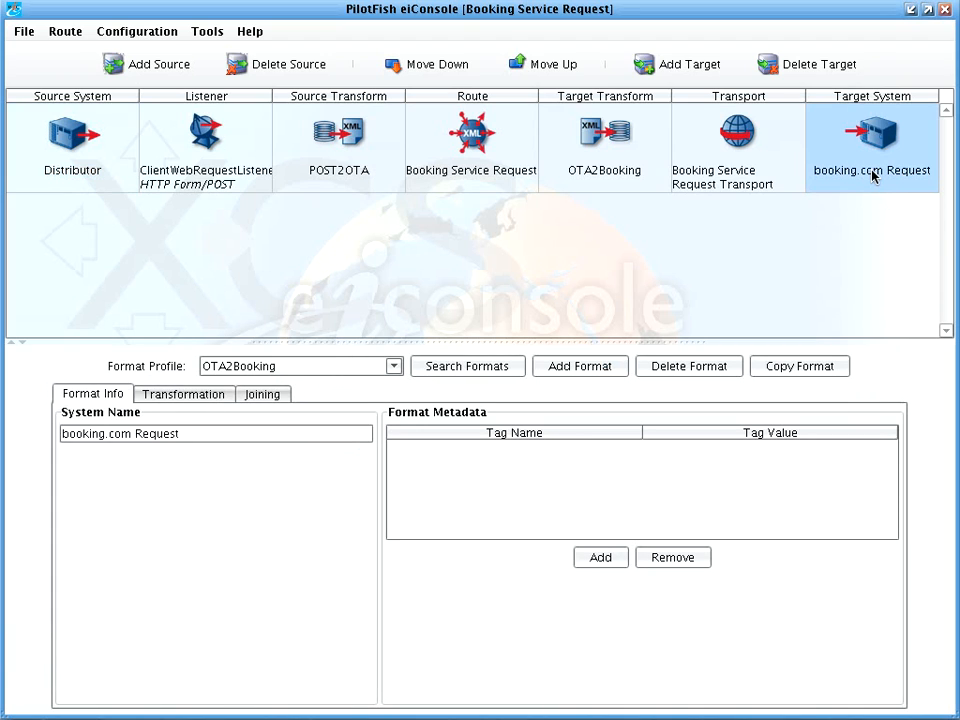
click(44, 172)
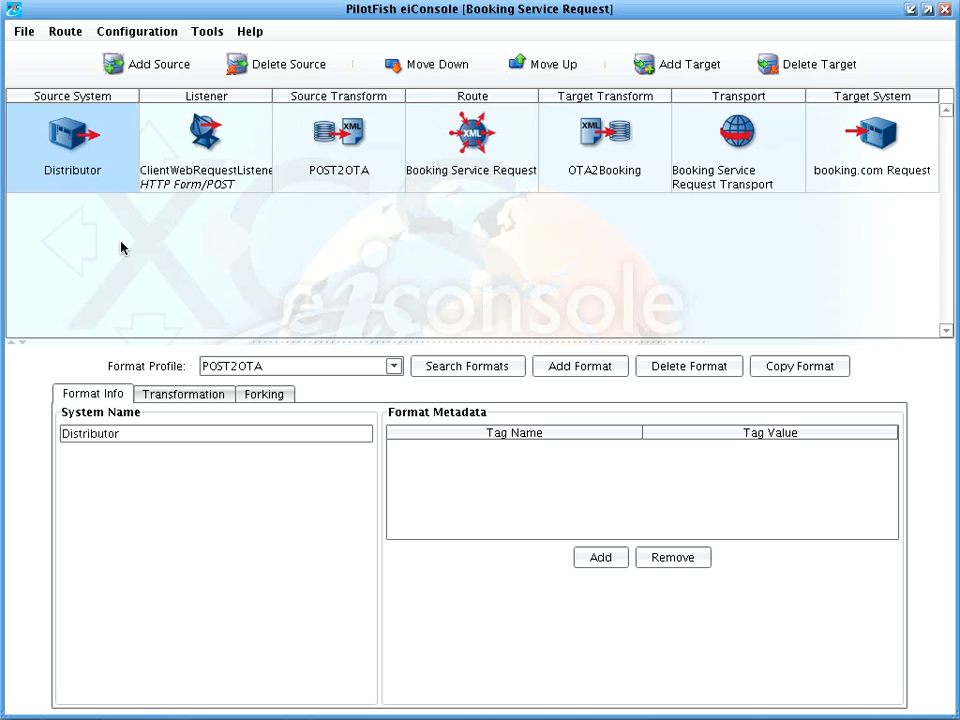
Step: Review the HTTP Form/POST listener's request path setting and the transformation modules available for the POST2OTA source transform
click(193, 186)
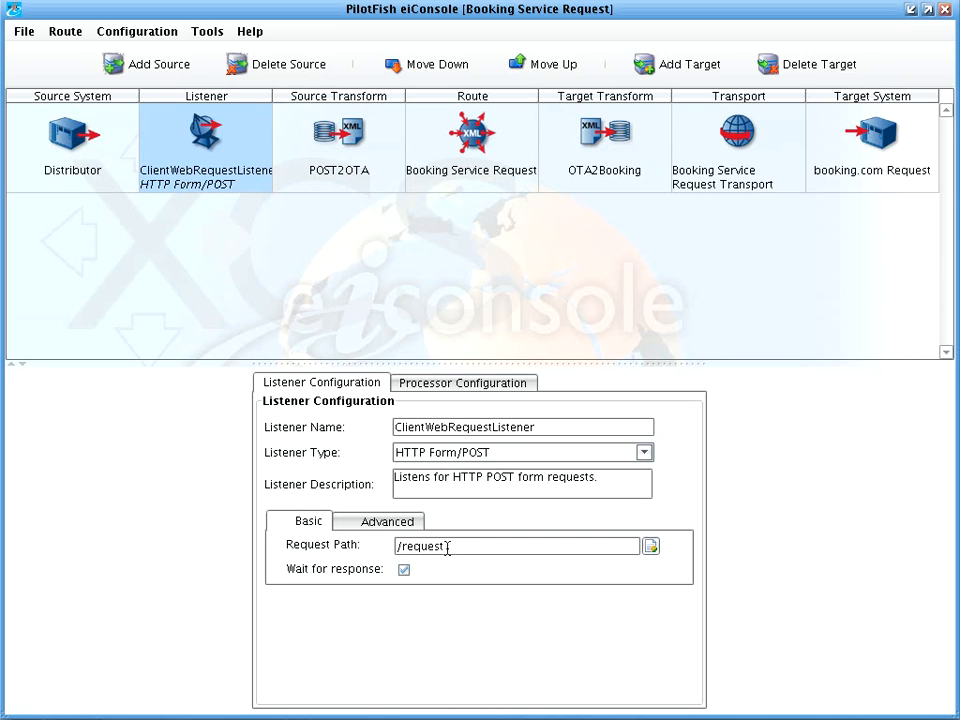
drag(452, 546, 392, 543)
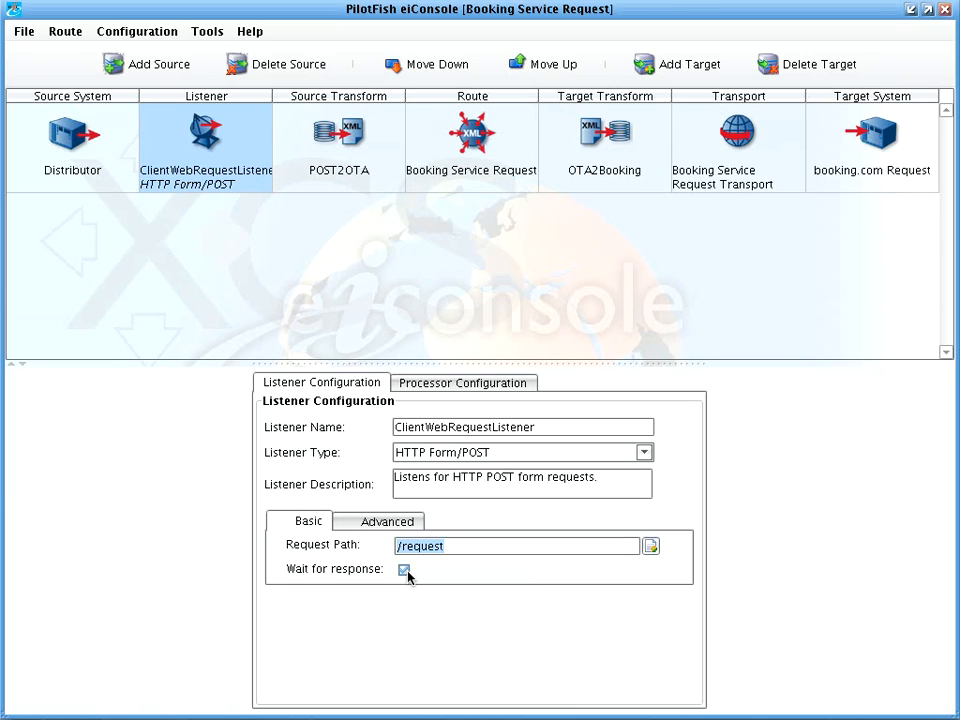
click(357, 152)
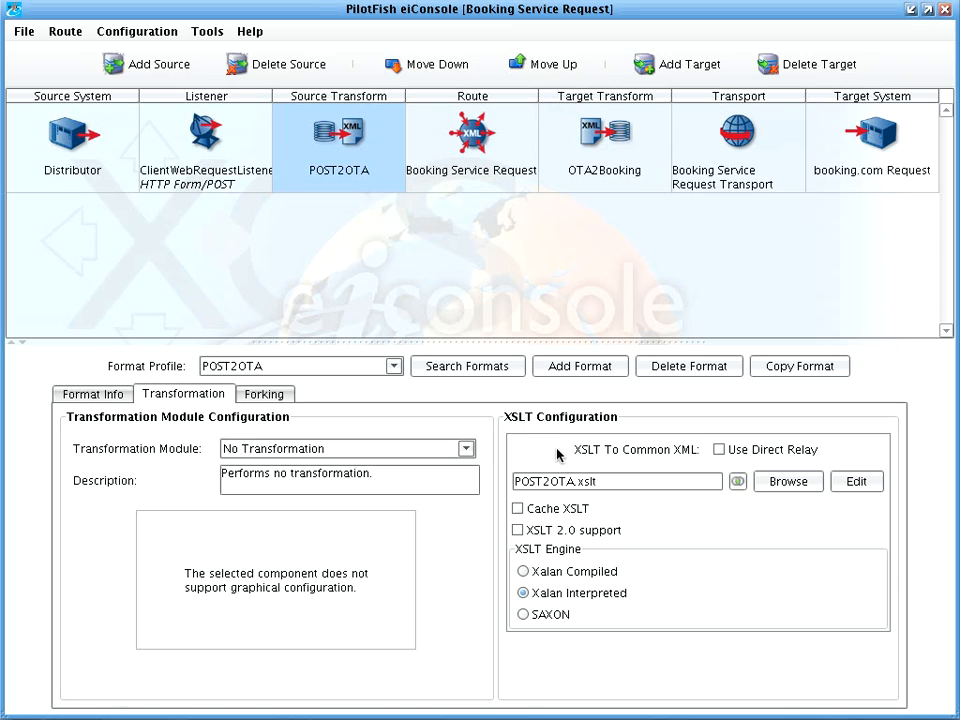
click(385, 455)
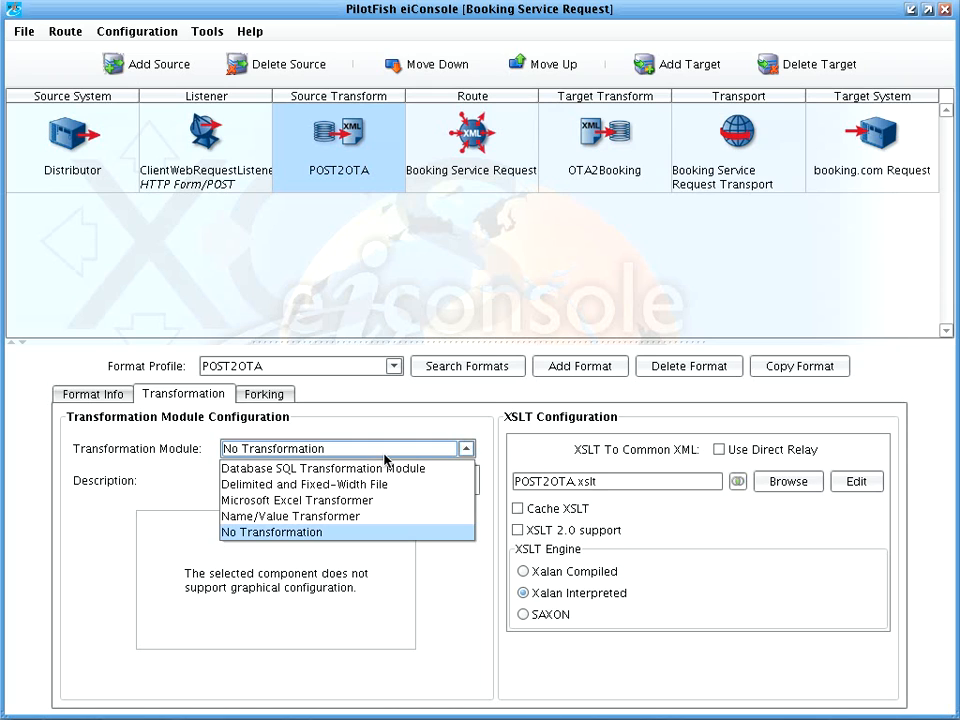
click(385, 457)
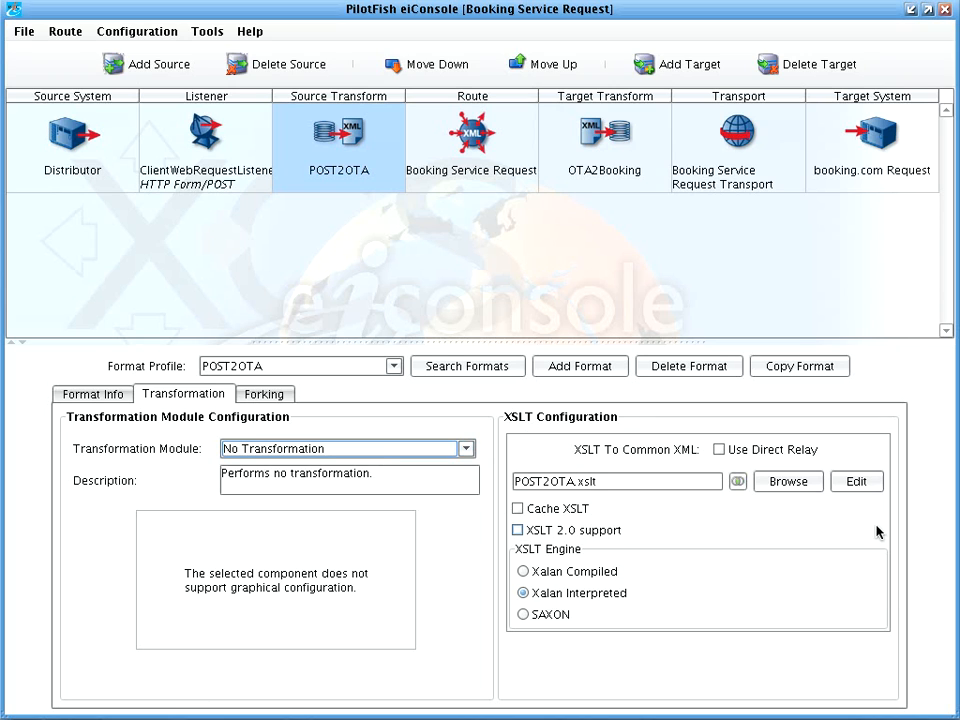
Step: Open the POST2OTA.xslt mapping and examine the source Form fields, the generated XSLT code and the OTA_HotelAvailRQ target structure
click(867, 484)
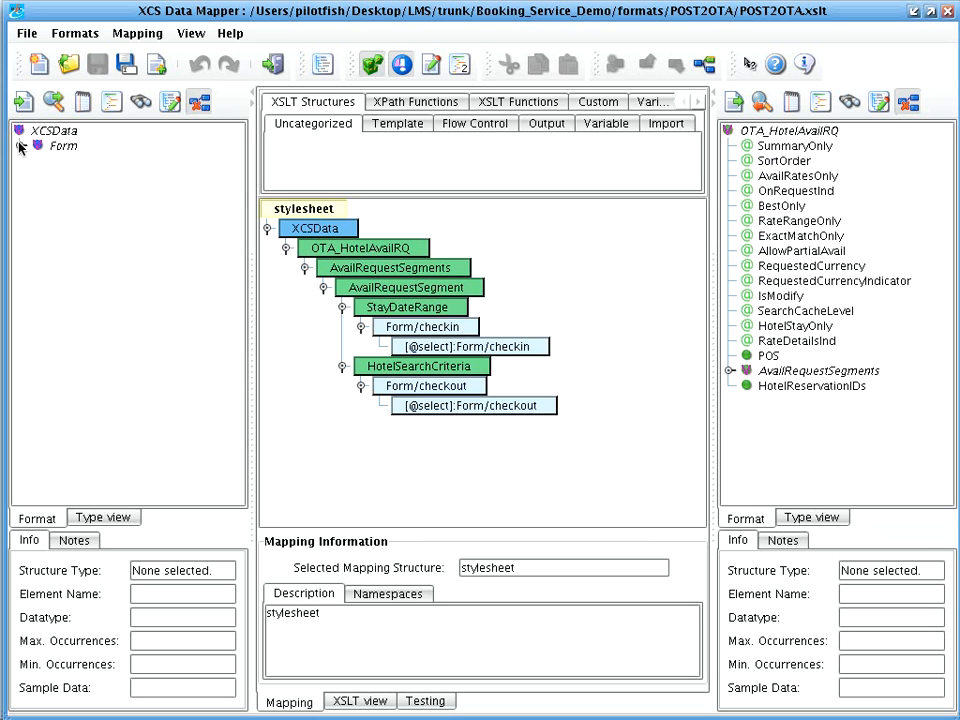
click(20, 147)
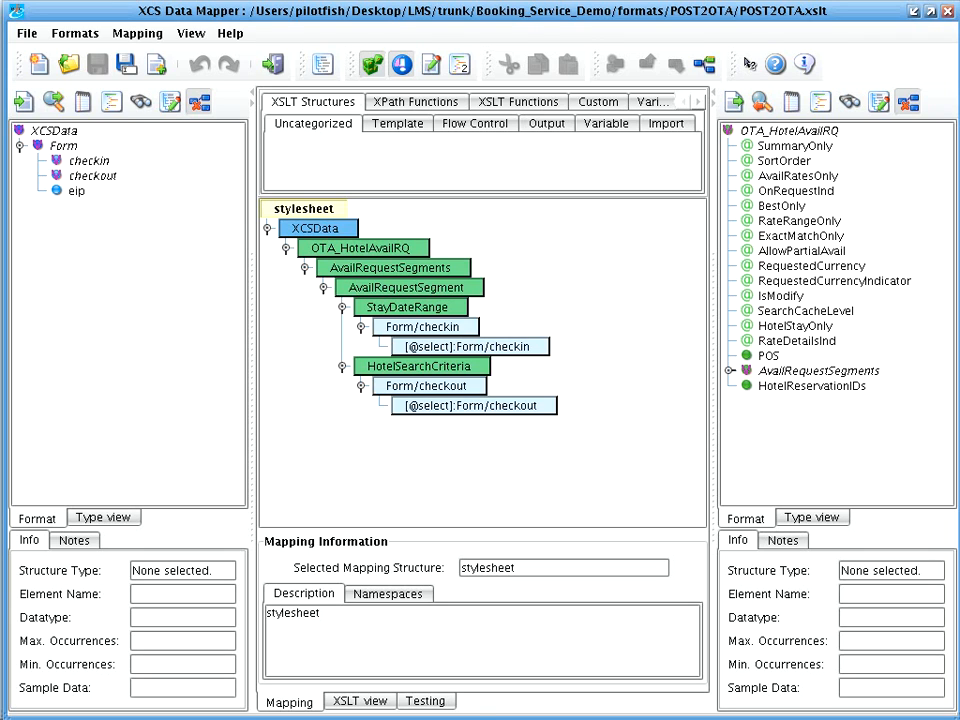
click(352, 703)
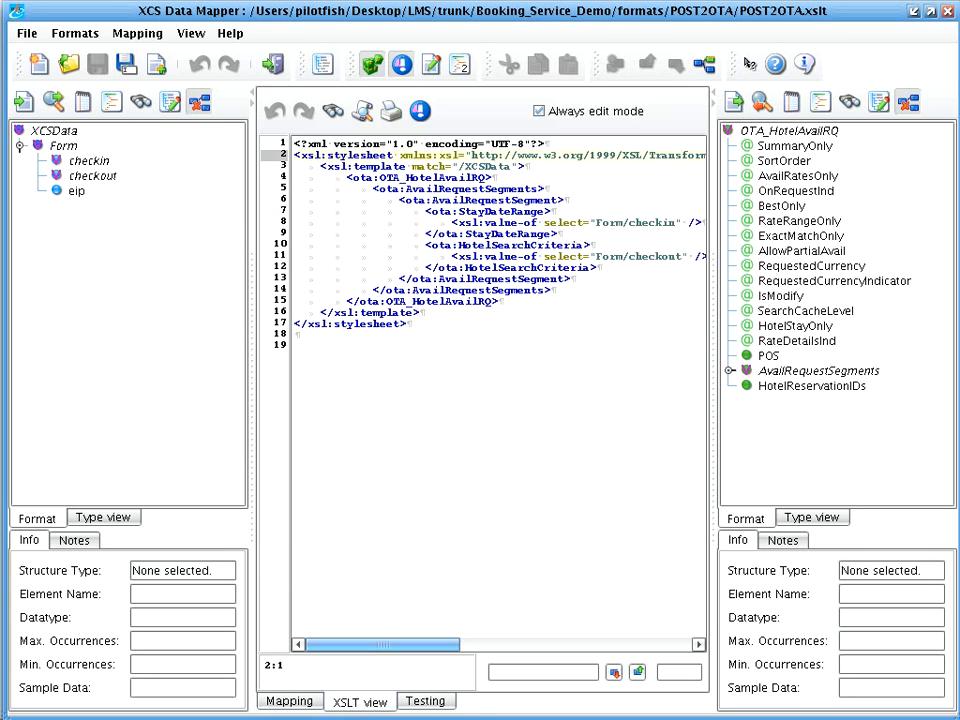
click(284, 704)
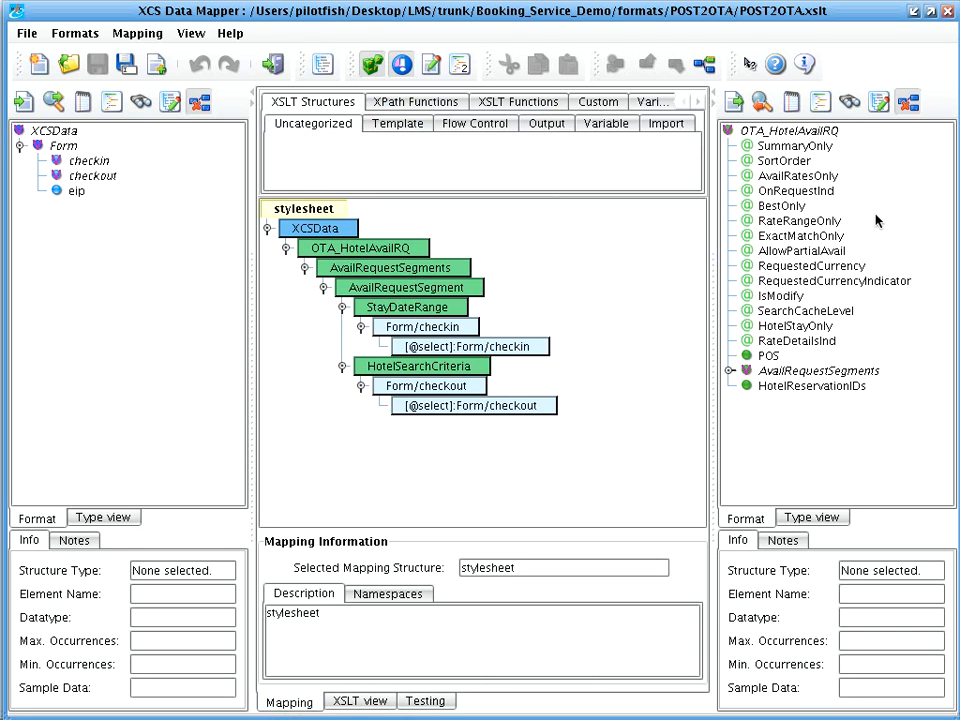
click(815, 131)
mouse_move(816, 137)
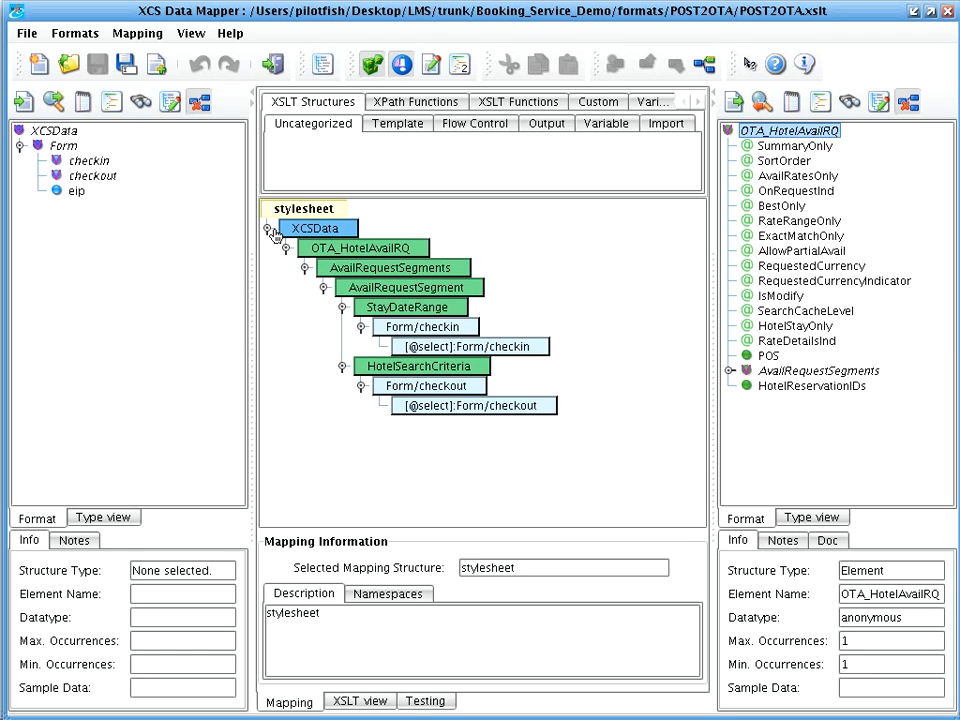
mouse_move(766, 372)
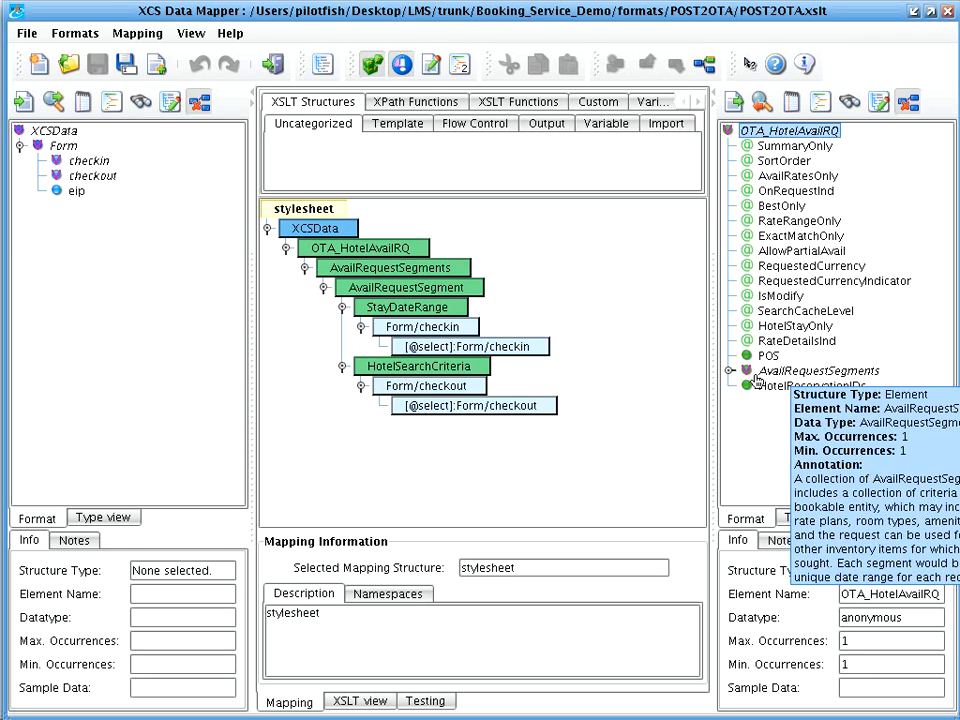
Step: Delete the Form/checkout mapping under HotelSearchCriteria and re-create it there from the source checkout element
click(425, 387)
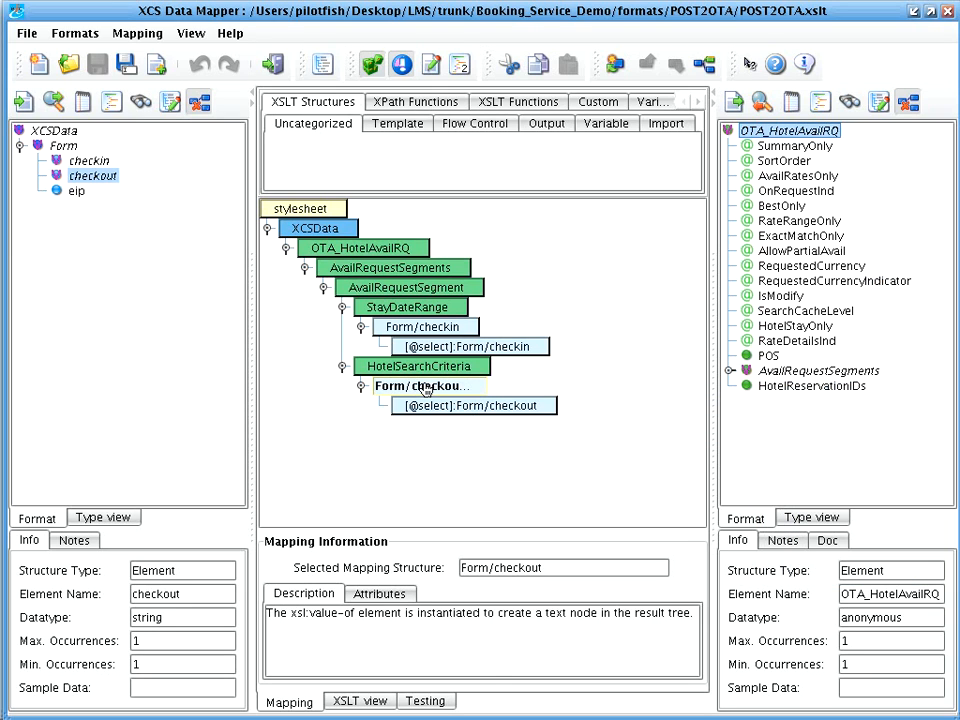
right_click(425, 389)
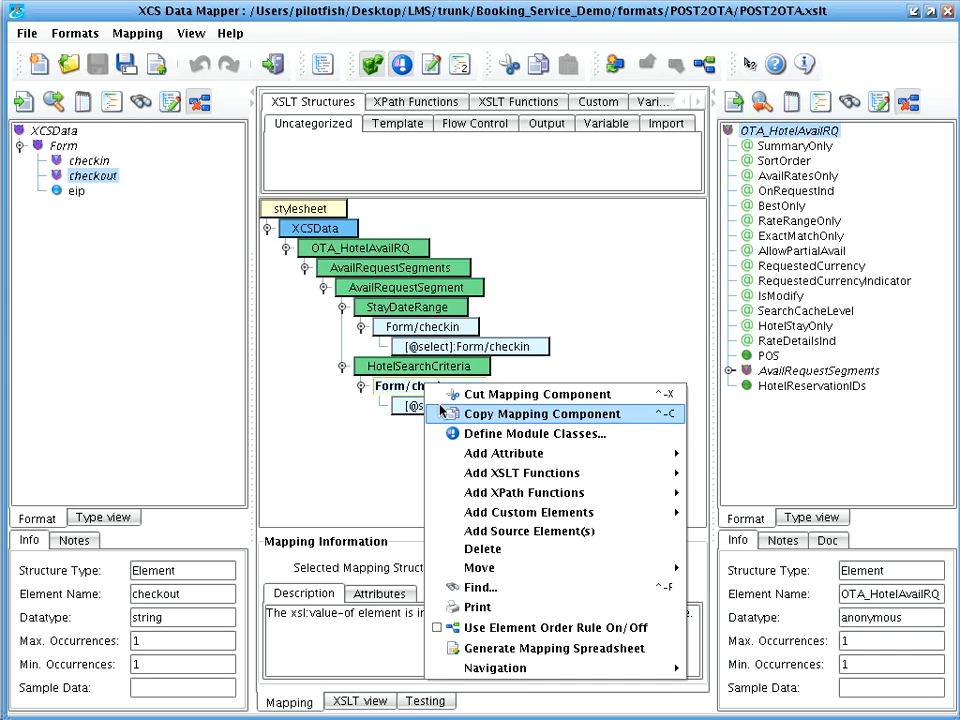
click(480, 547)
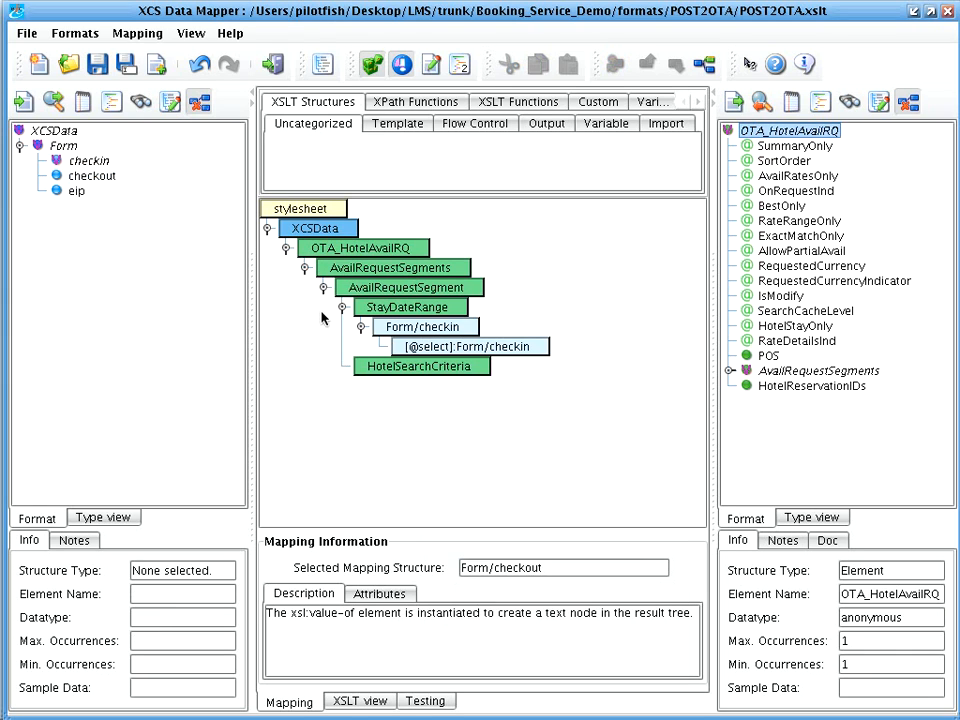
click(105, 176)
click(360, 306)
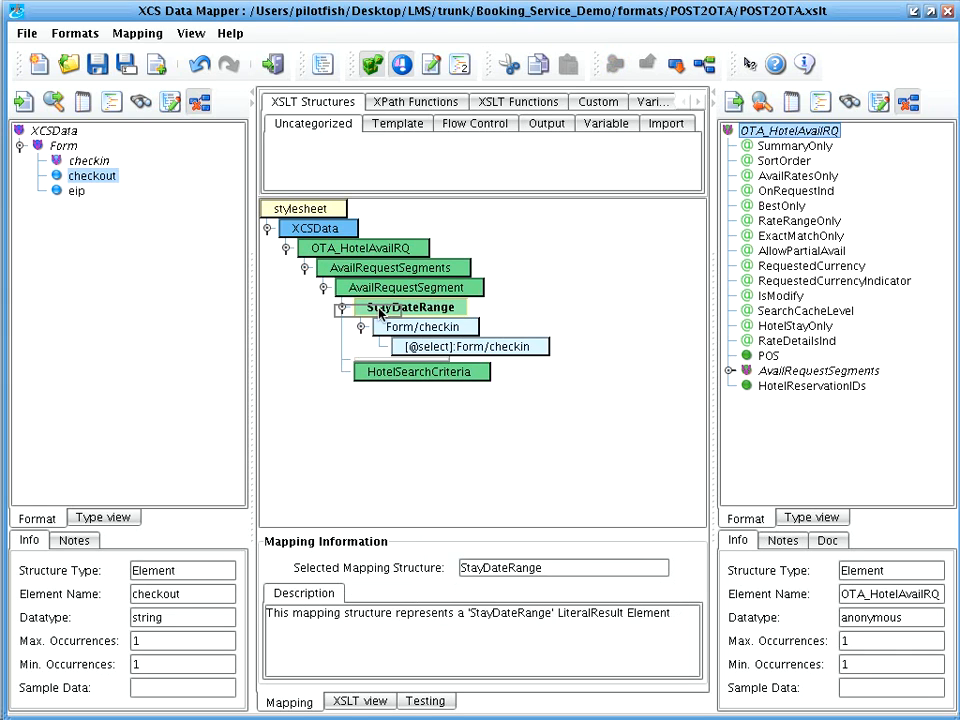
drag(400, 366, 400, 374)
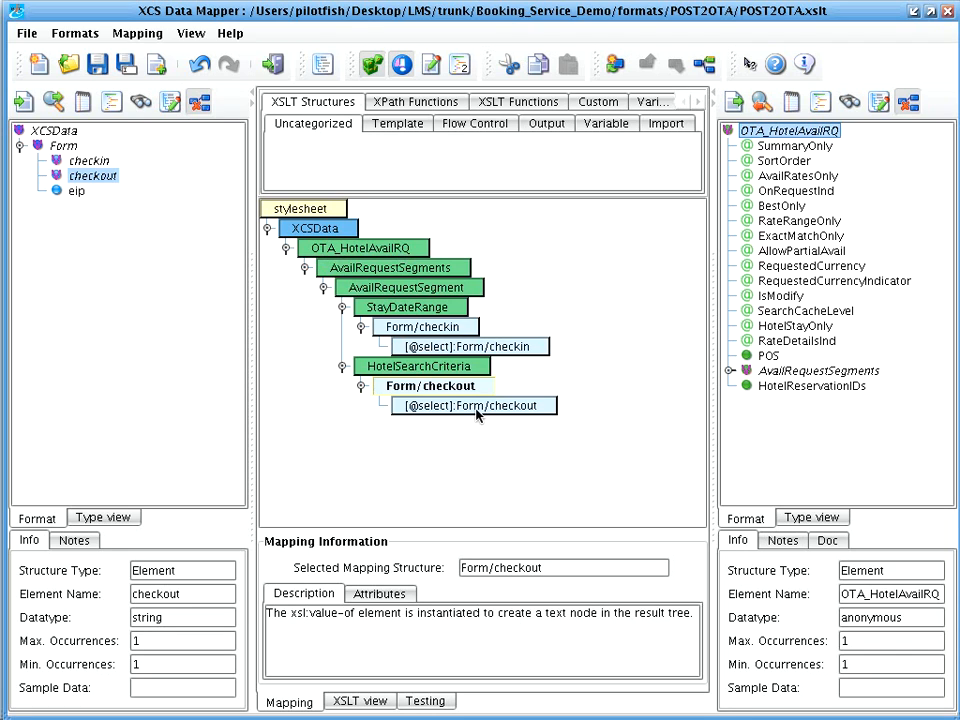
Step: Check the StayDateRange and HotelSearchCriteria mapping nodes and exit the data mapper without saving the mapping
click(408, 308)
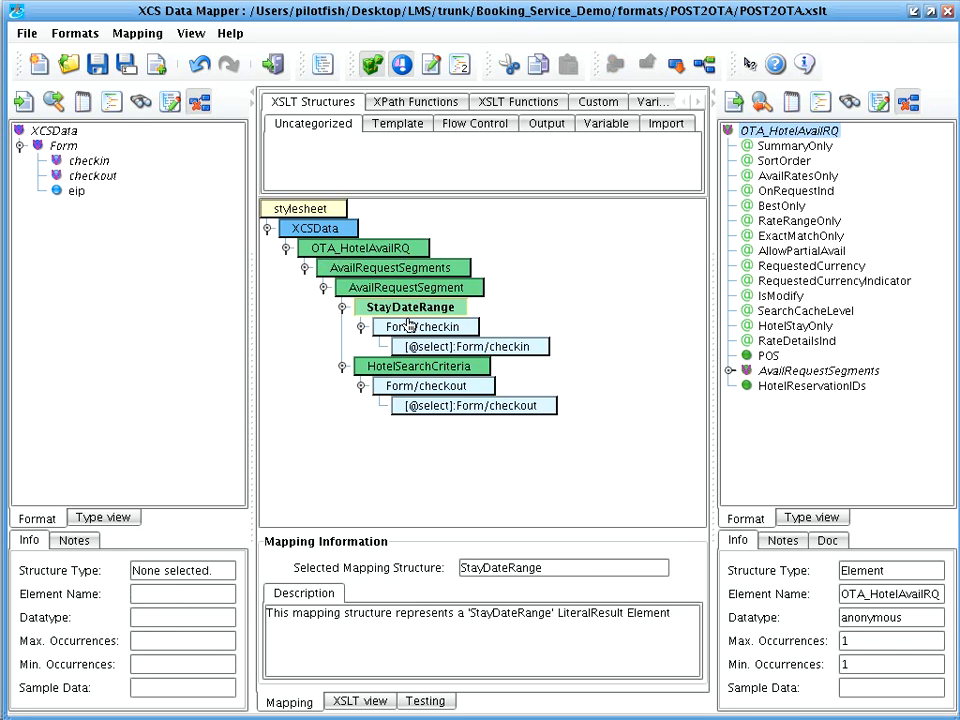
click(412, 367)
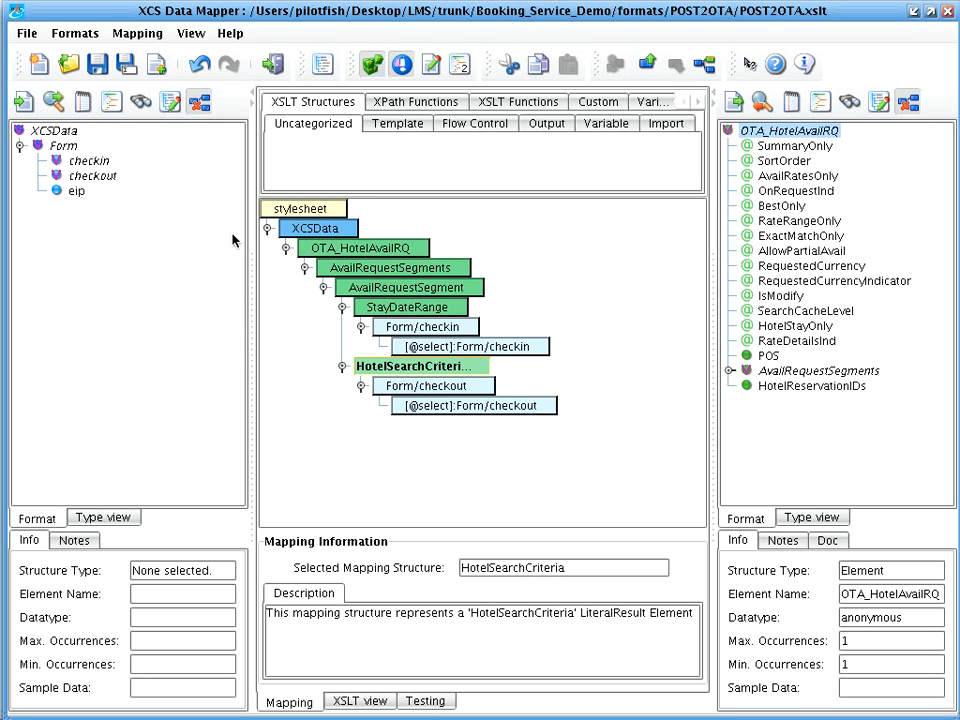
click(268, 63)
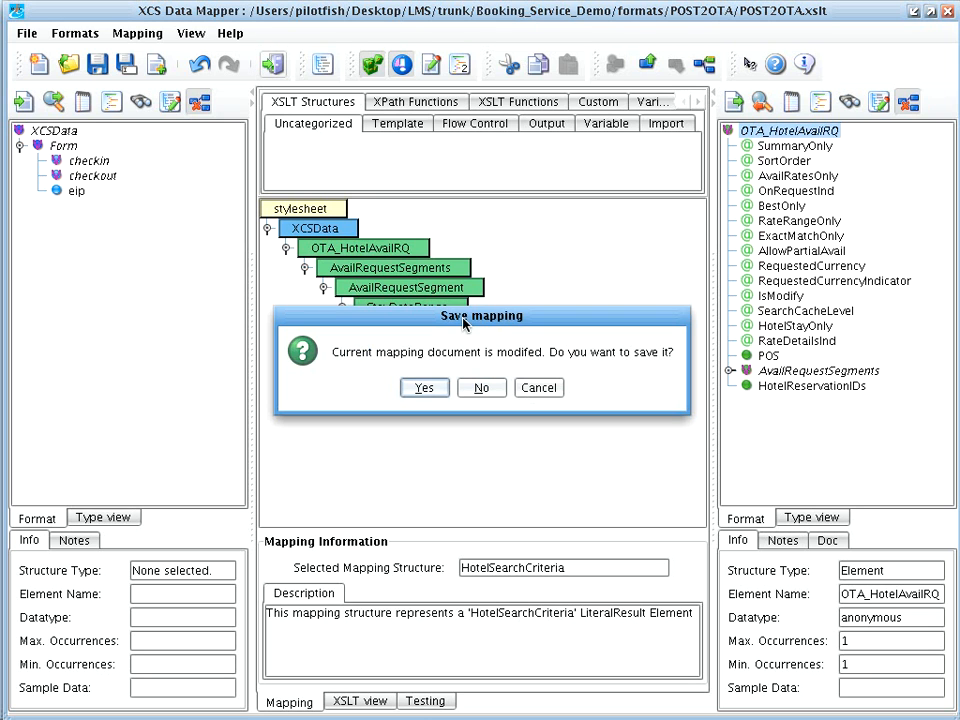
click(480, 388)
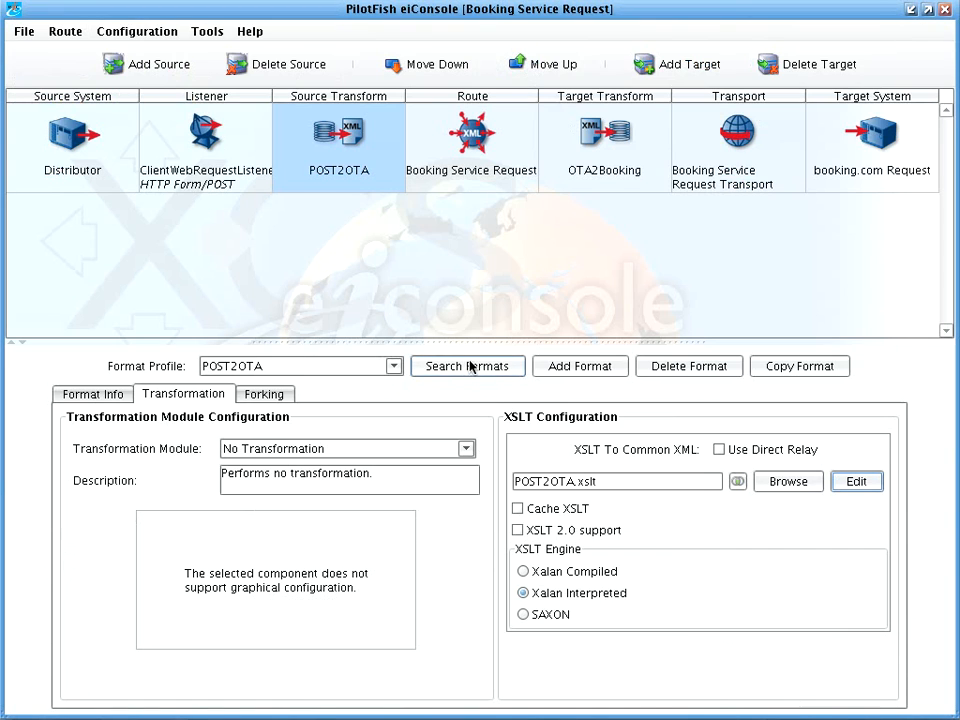
Step: View the Booking Service Request route's general settings and the routing modules offered in its routing rules
click(474, 146)
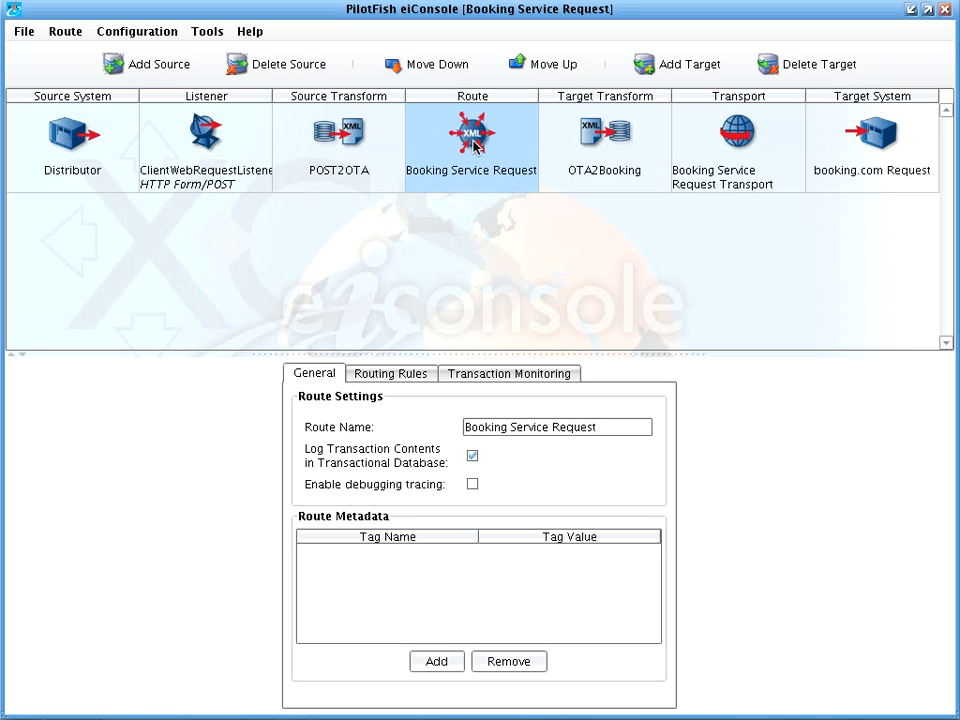
click(413, 374)
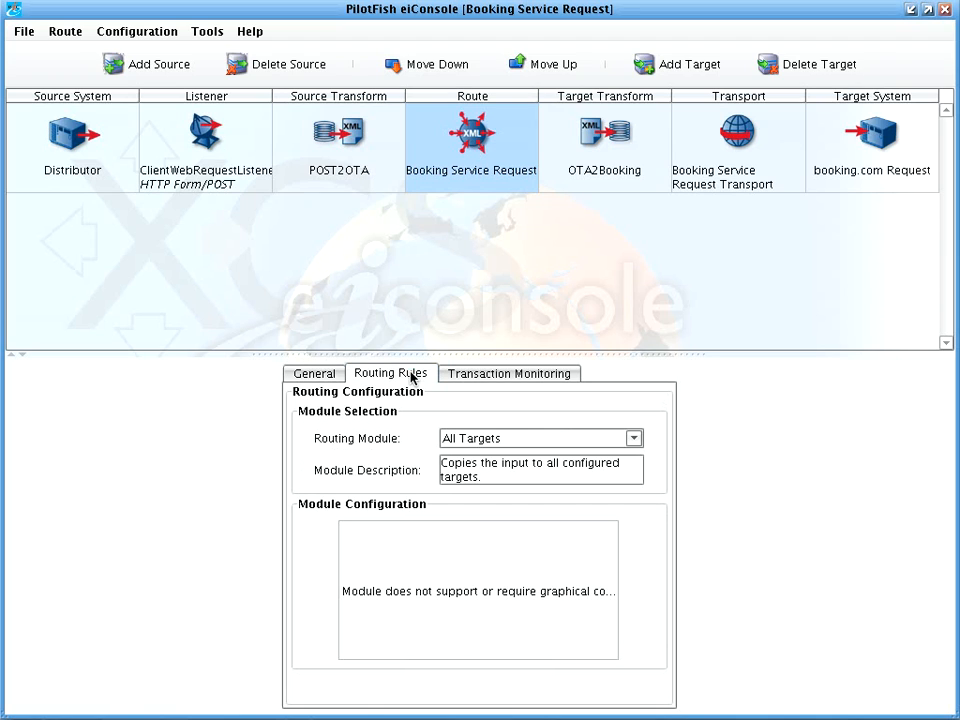
click(487, 440)
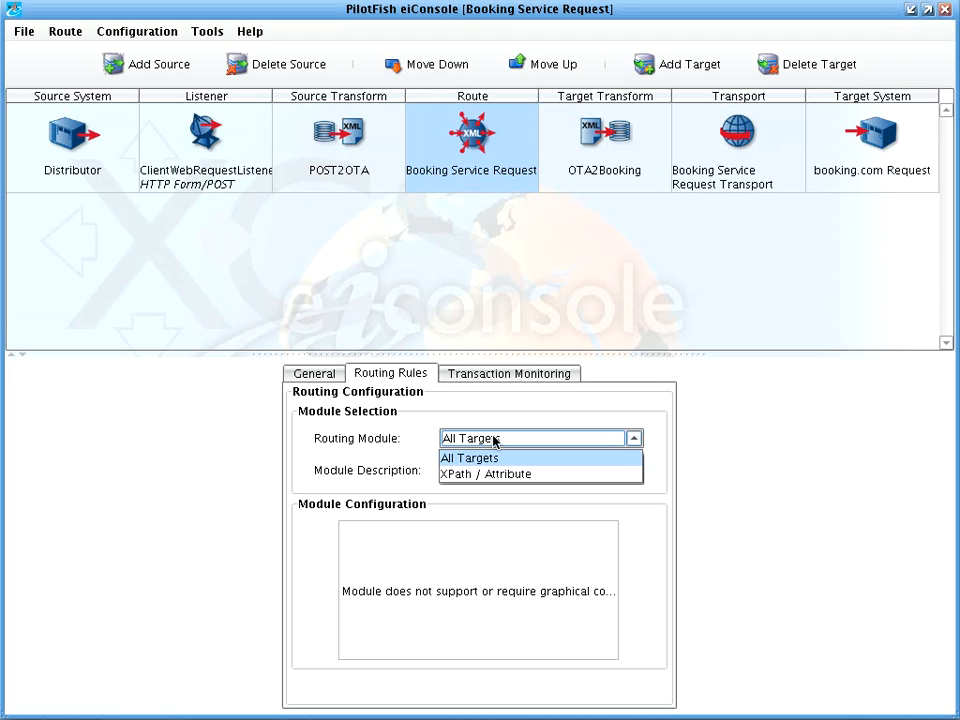
Step: Open the OTA2Booking target transform's OTA2BookingRequest.xslt mapping and inspect the target methodCall params and the source SummaryOnly attribute
click(582, 156)
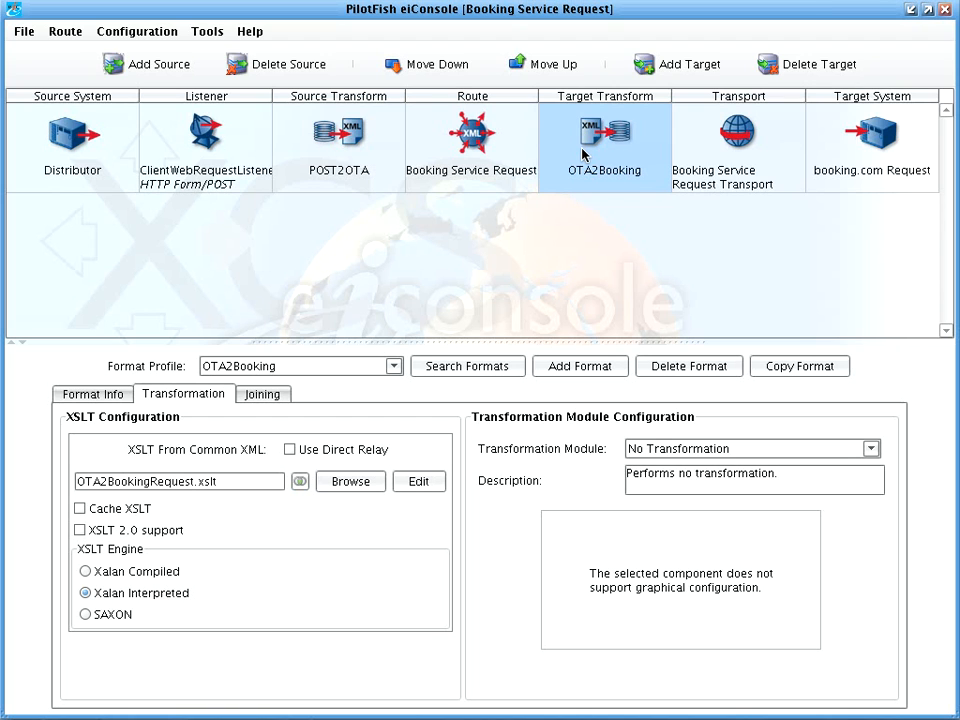
click(410, 482)
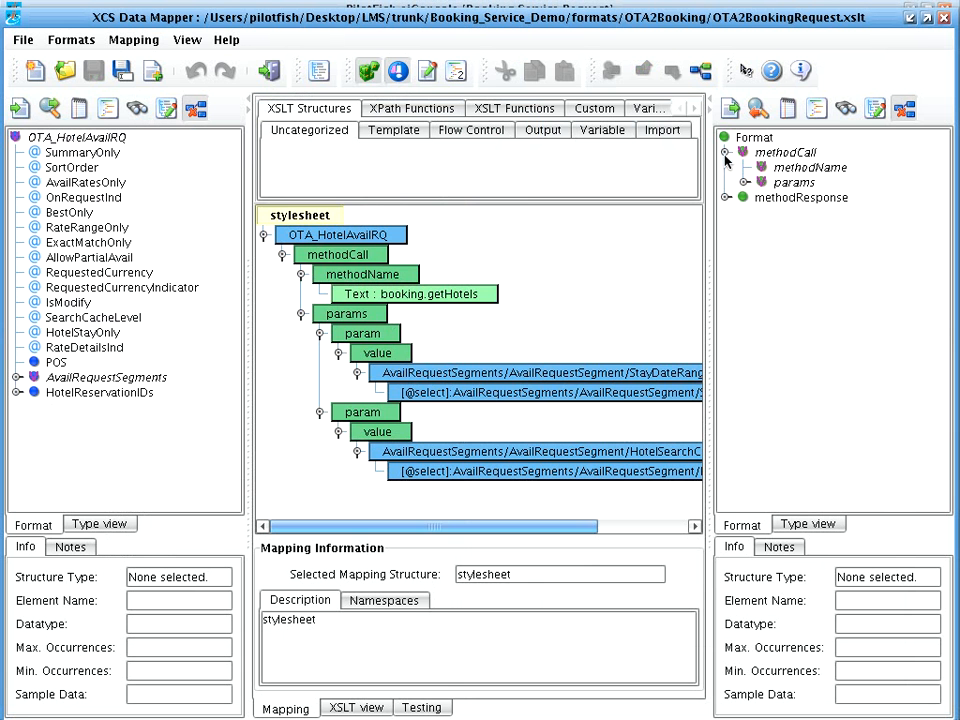
click(744, 182)
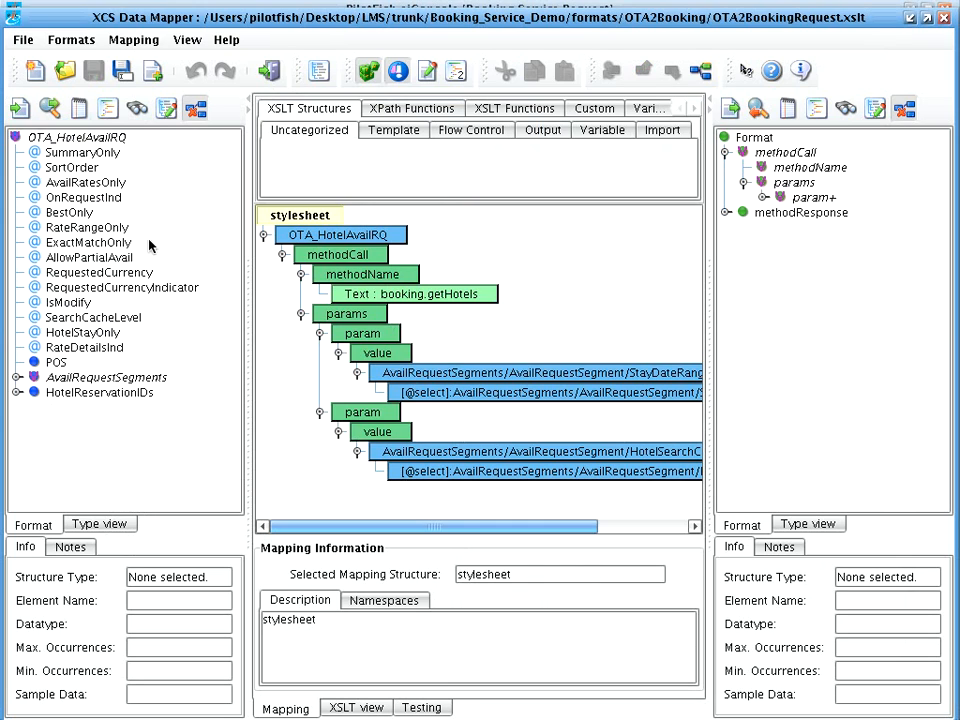
click(81, 152)
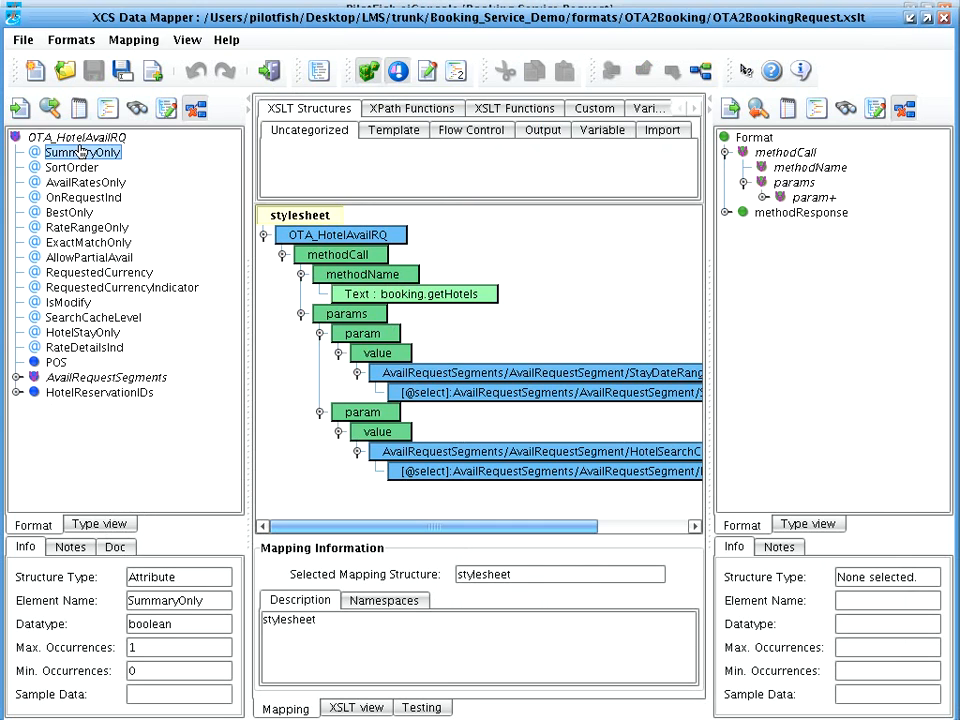
Step: Read the documentation of the source AvailRequestSegments and AvailRequestSegment elements, expand the target methodResponse, and exit the data mapper
click(81, 141)
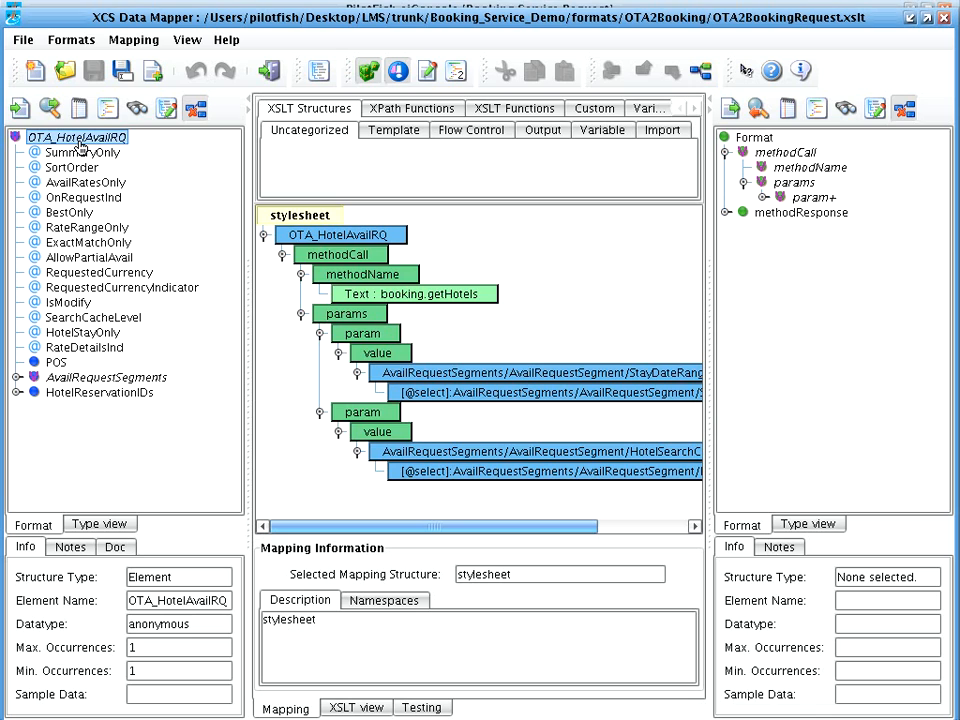
click(62, 378)
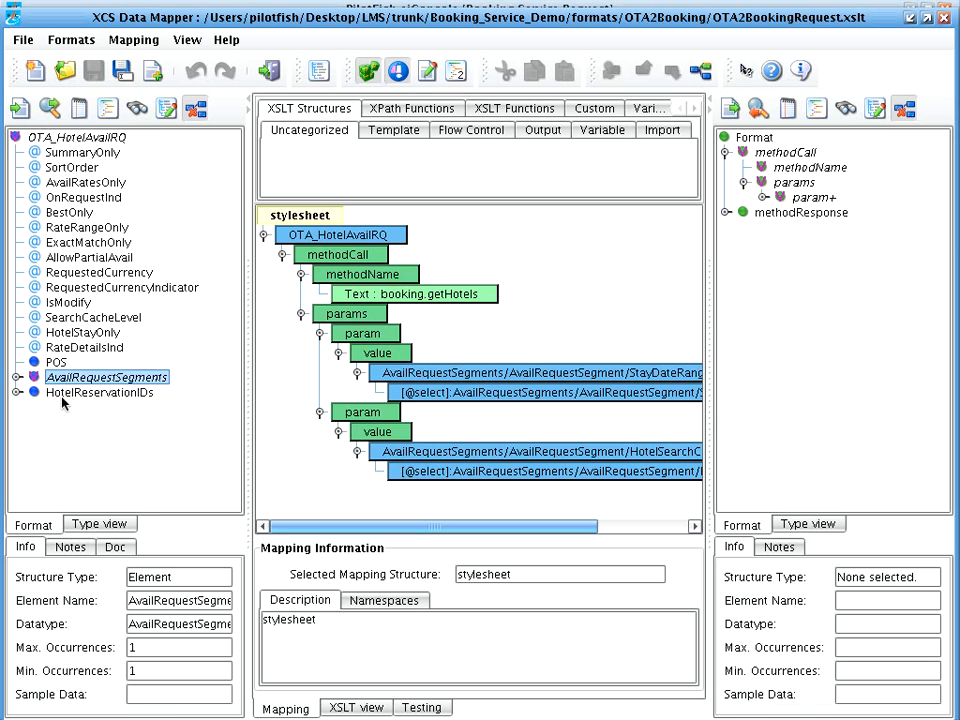
click(118, 548)
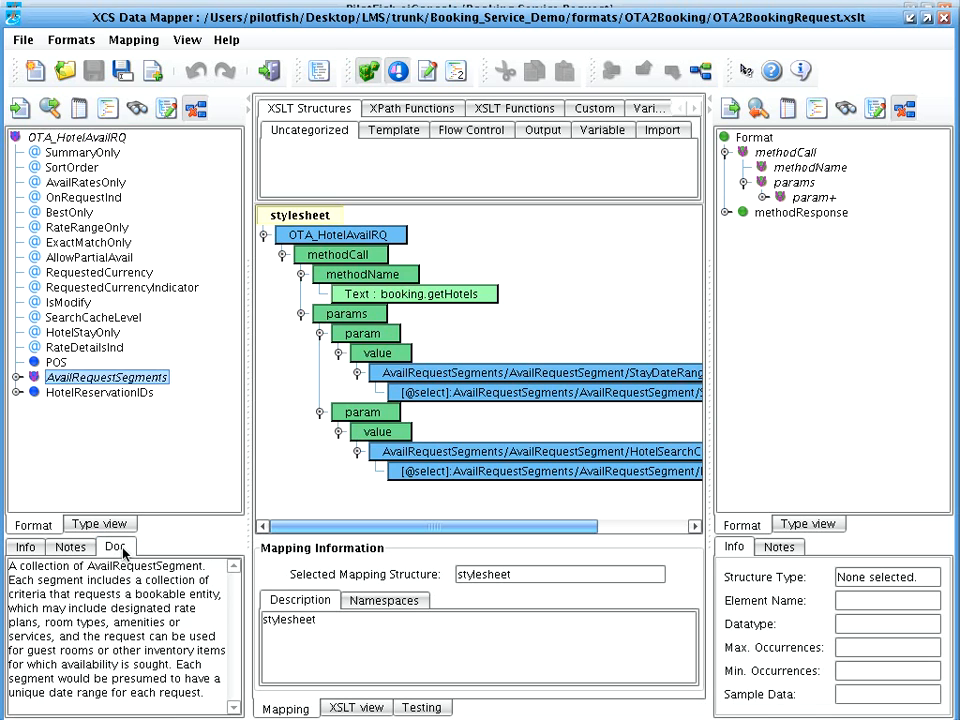
click(16, 377)
click(58, 410)
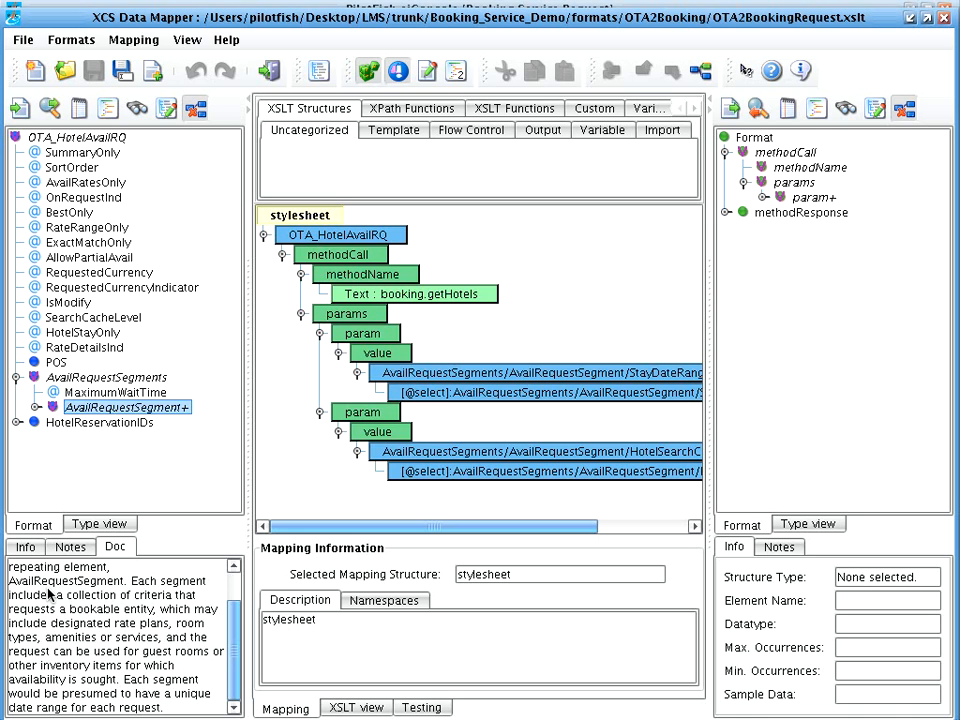
click(726, 213)
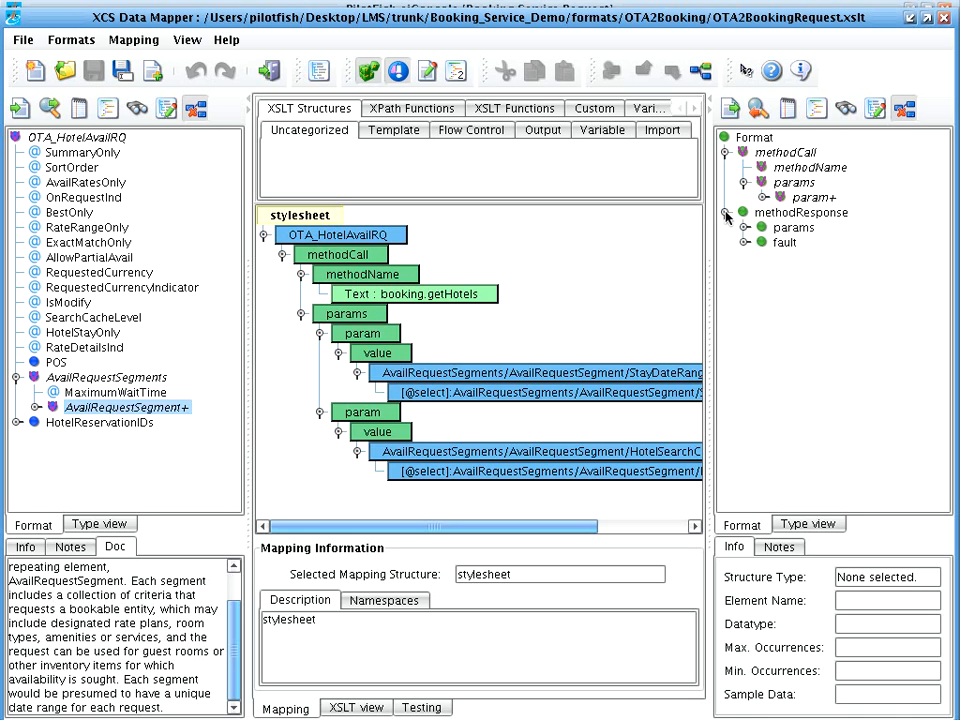
click(272, 72)
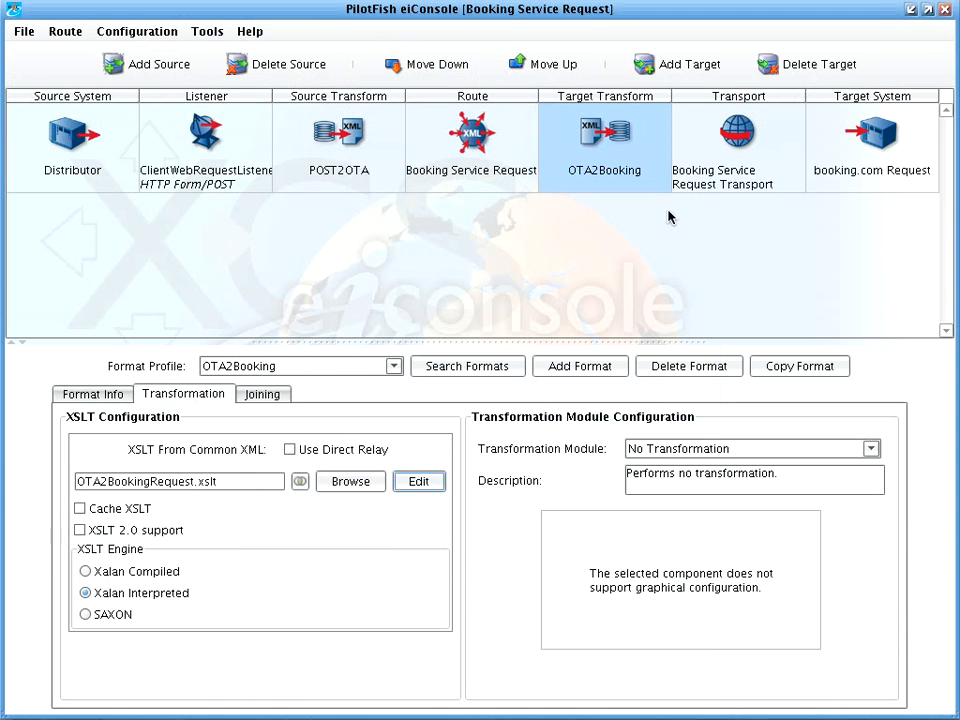
Step: View the Booking Service Request Transport's configuration, and open the Booking Service route to inspect its XML-RPC Web Service listener
click(685, 158)
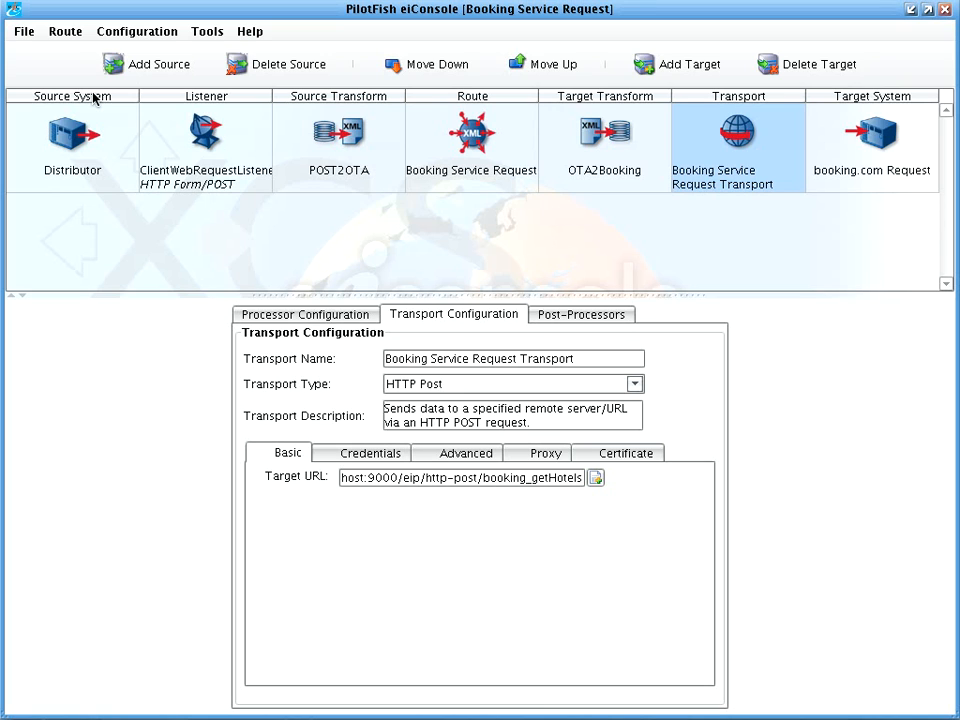
click(20, 31)
click(30, 51)
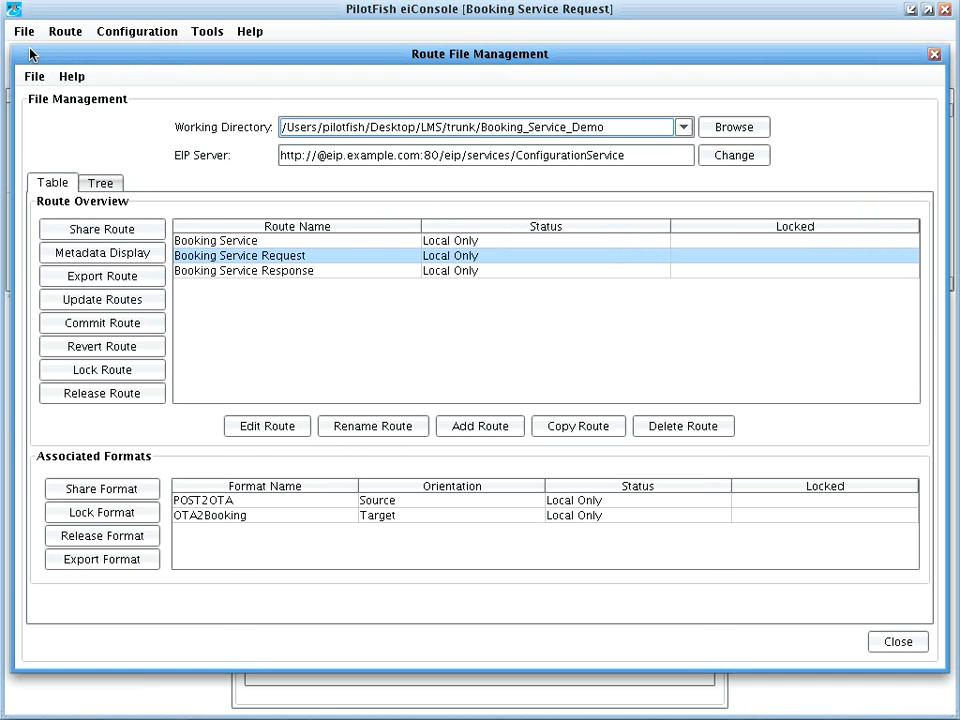
click(197, 245)
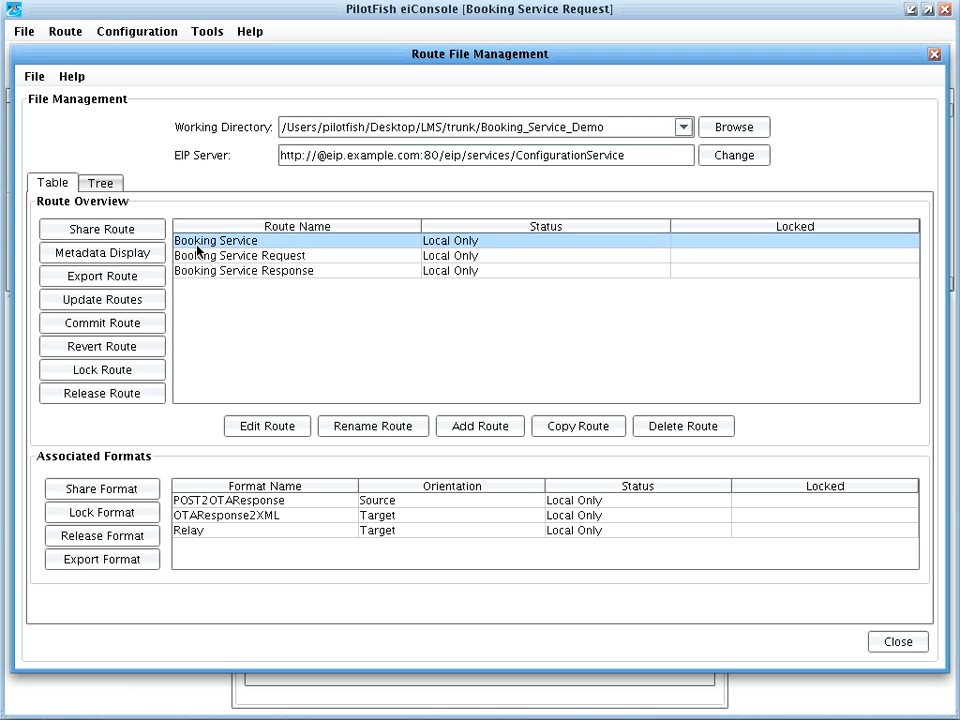
double_click(199, 245)
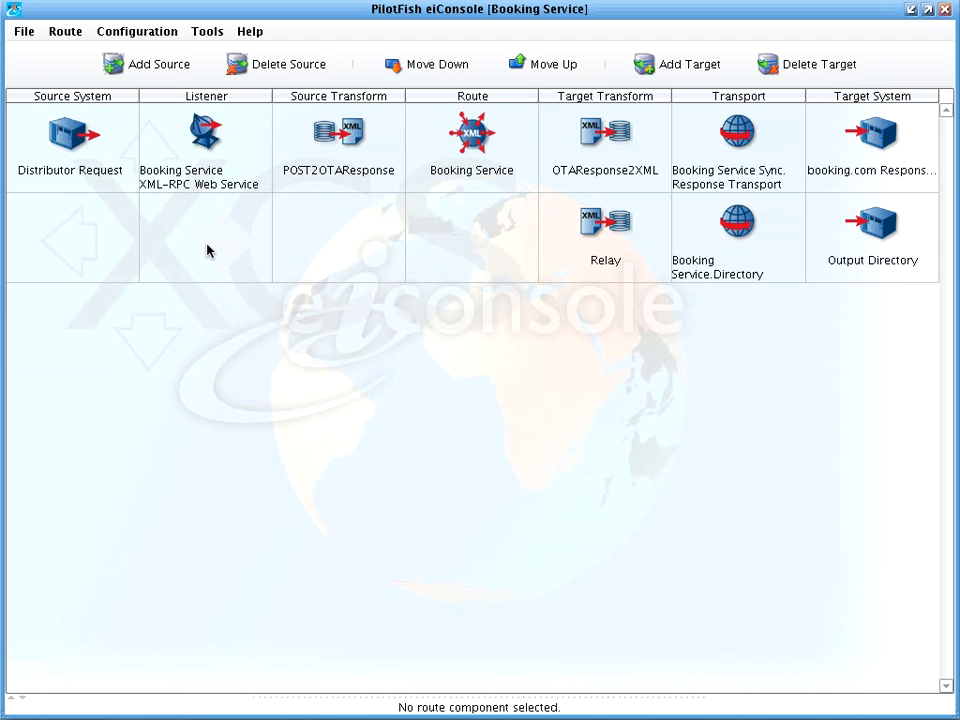
click(180, 194)
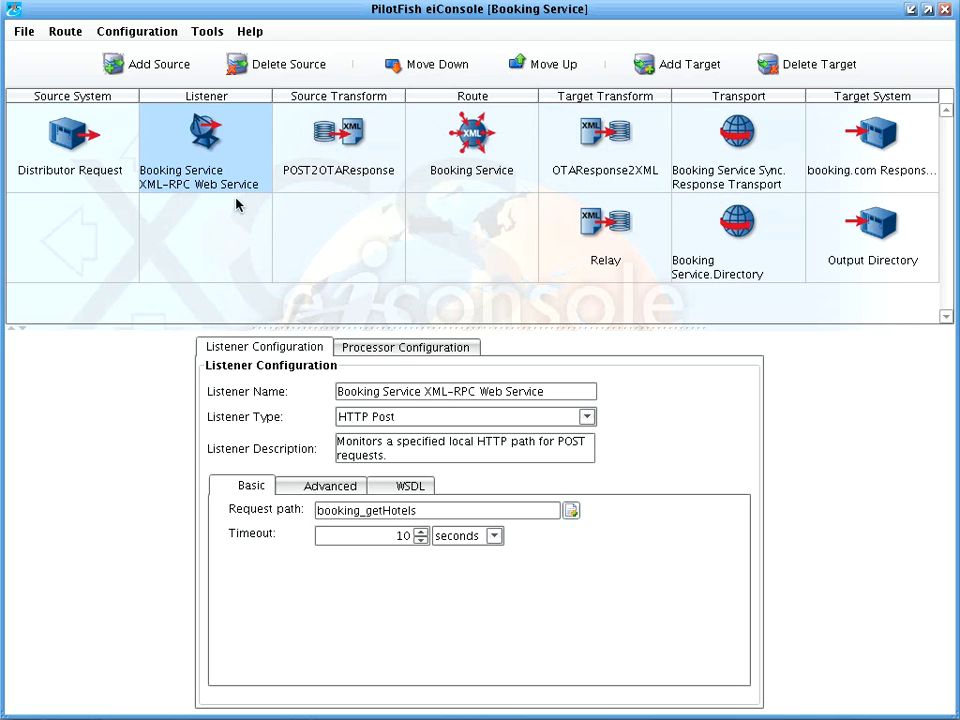
Step: Open the Booking Service Response route and inspect its listener name and the RPCResponse2OTA source transform's XSLT mapping
click(22, 33)
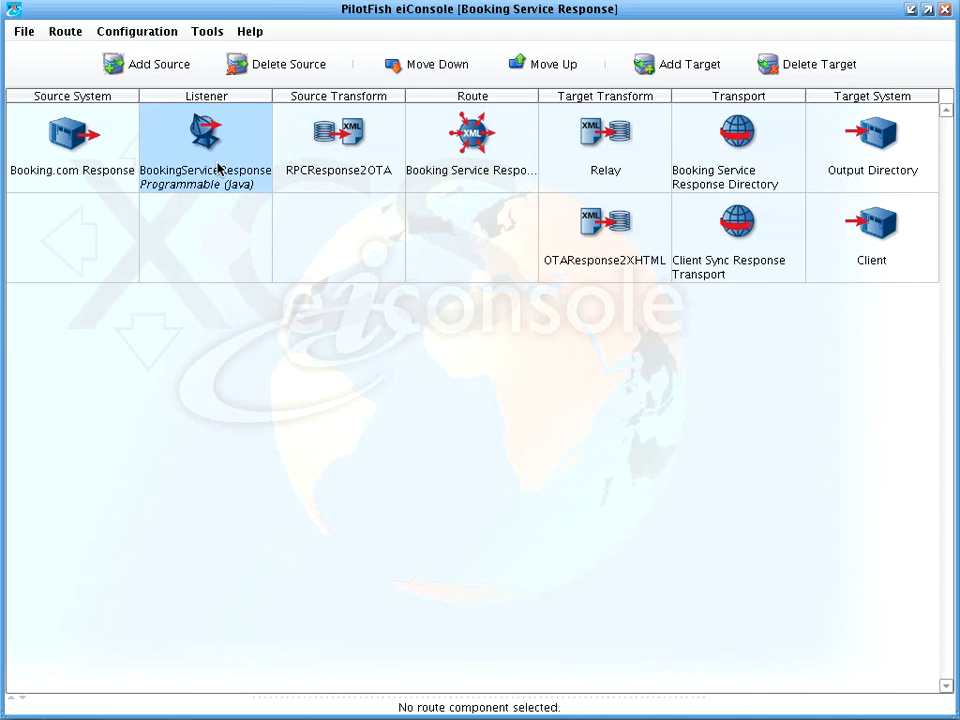
click(217, 166)
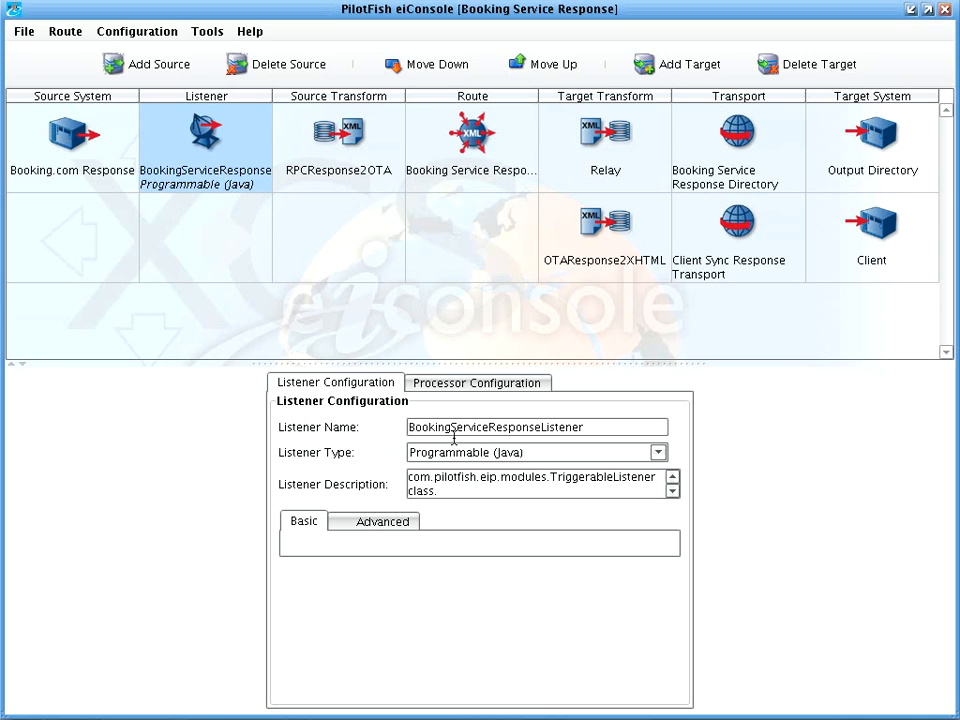
drag(600, 431, 390, 429)
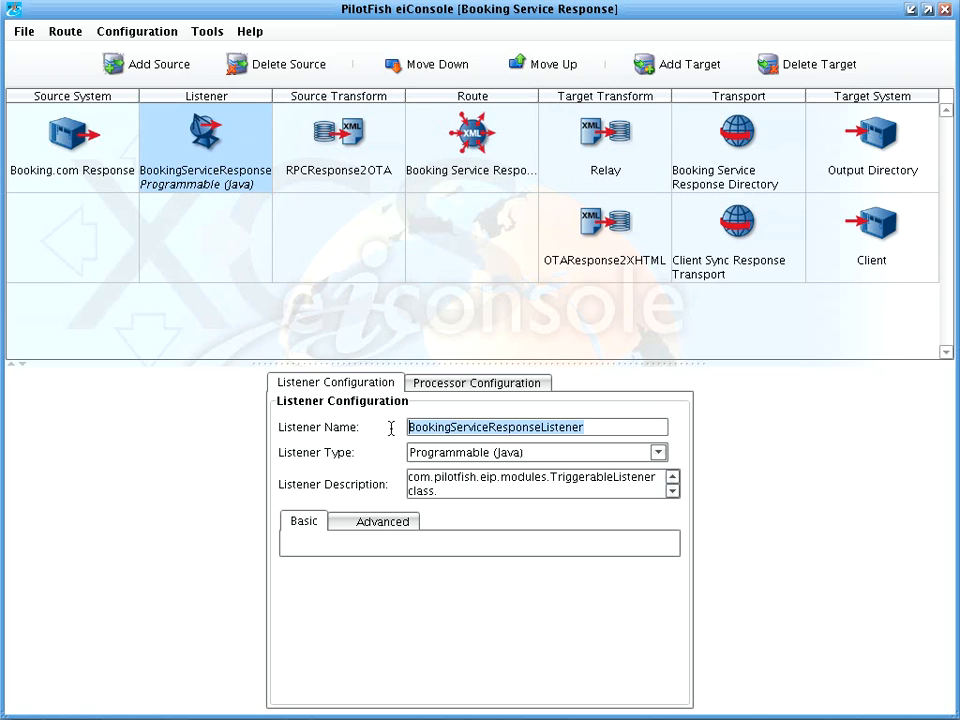
click(341, 145)
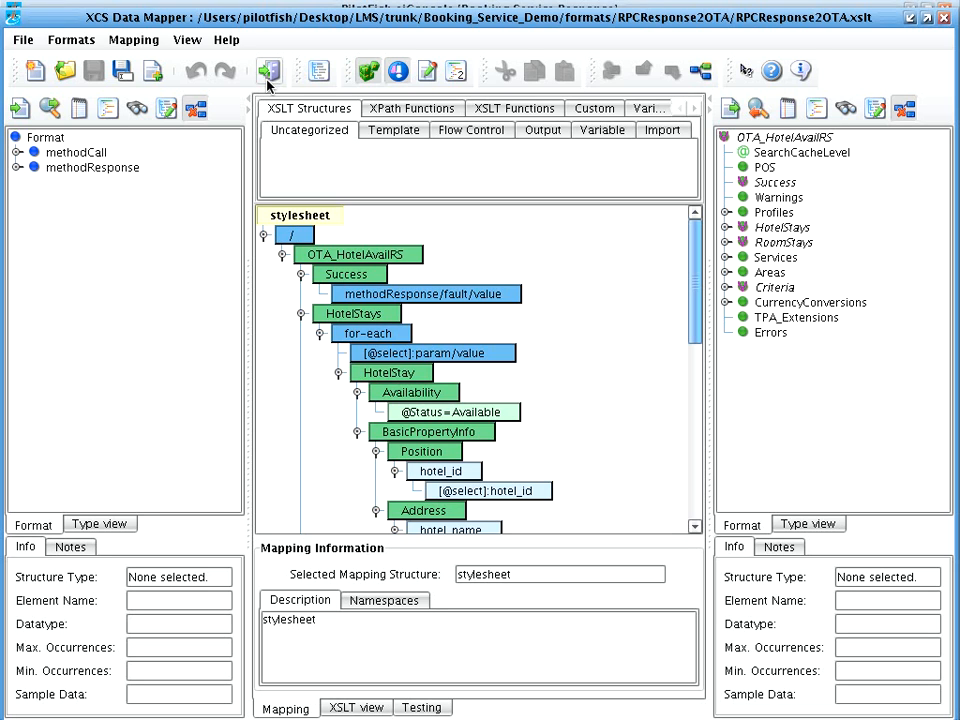
click(268, 76)
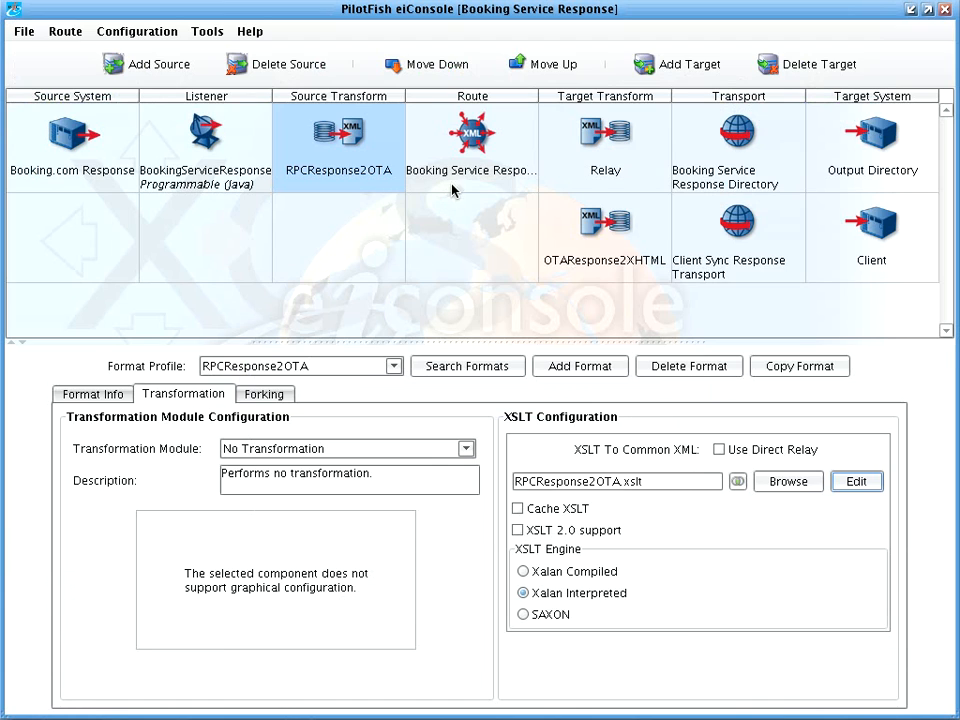
Step: Review the Booking Service Response route's general settings, its Relay target transform and the Booking Service Response Directory transport's configuration
click(455, 180)
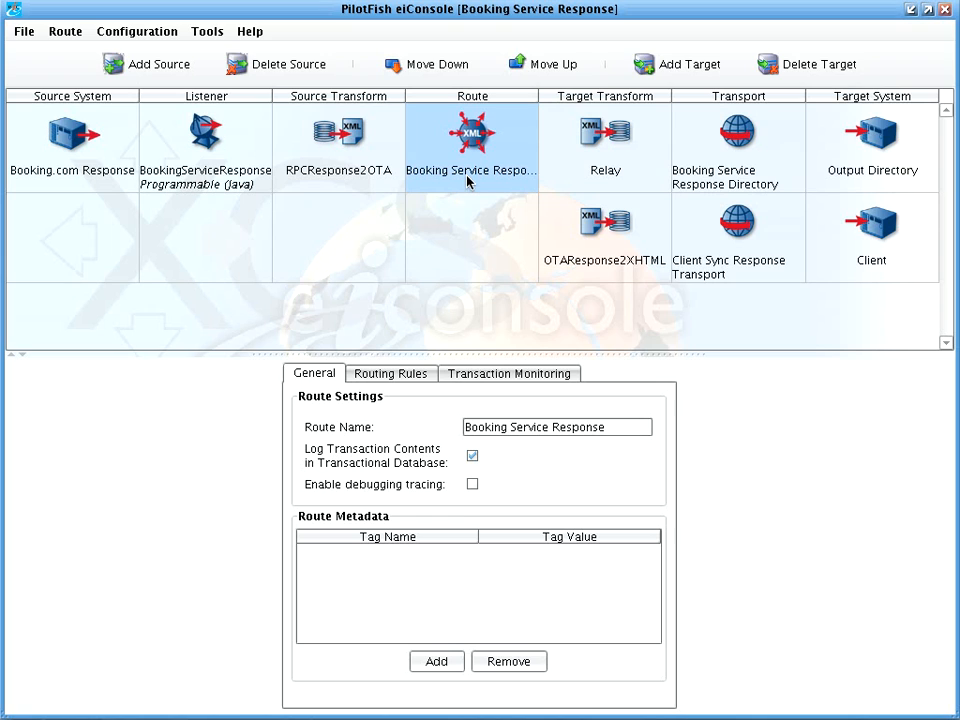
click(614, 172)
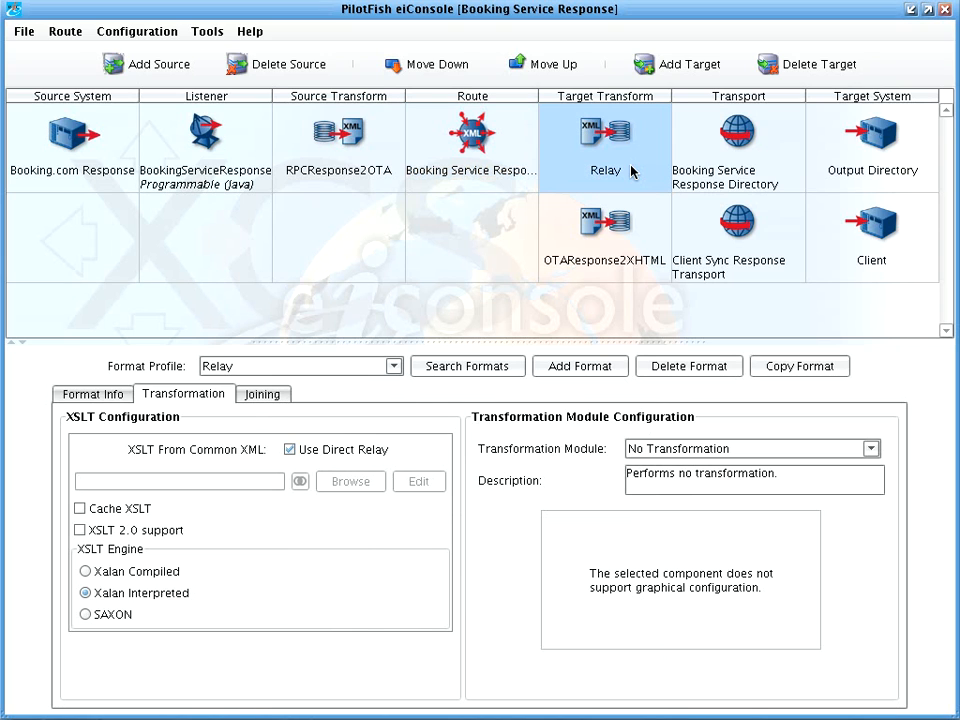
click(765, 175)
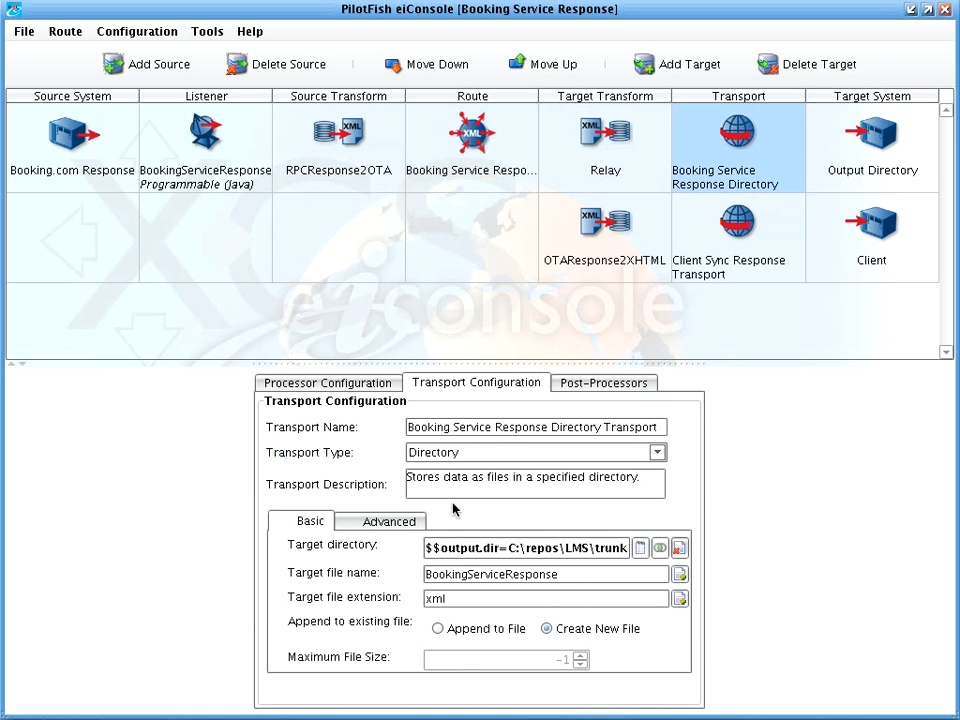
click(636, 178)
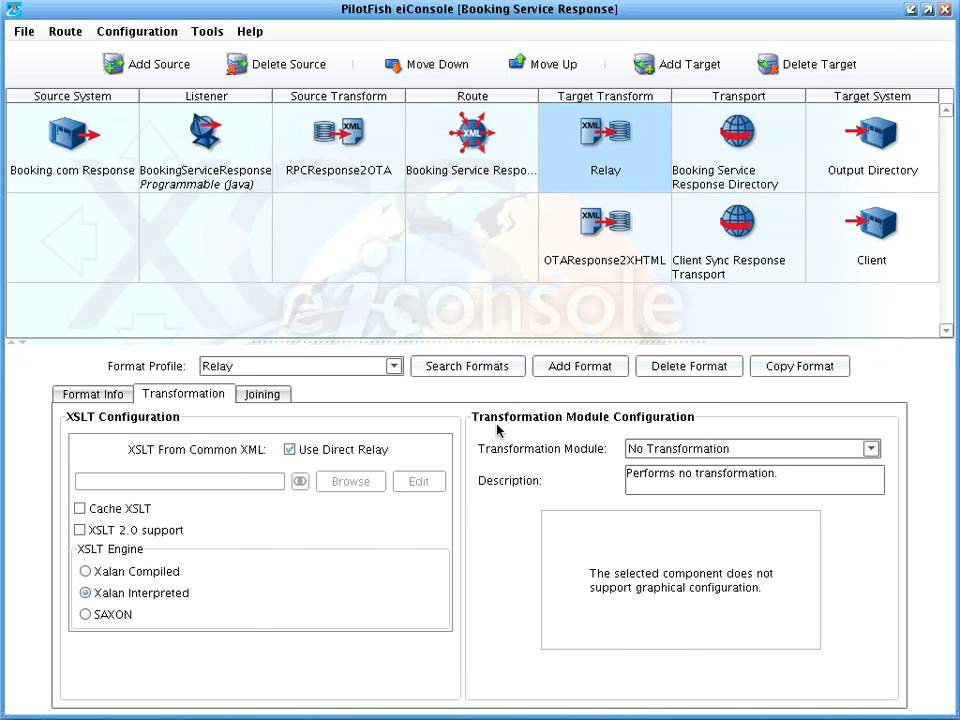
click(782, 146)
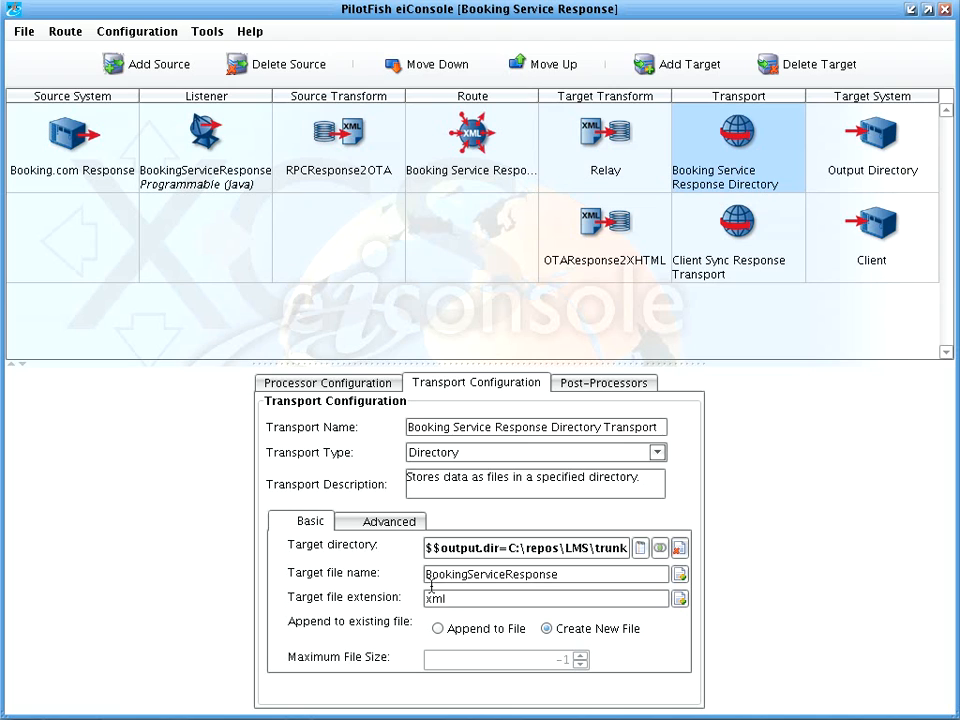
Step: Examine the OTAResponse2XHTML target transform's XSLT mapping and view the Client Sync Response Transport's configuration
click(602, 249)
click(432, 486)
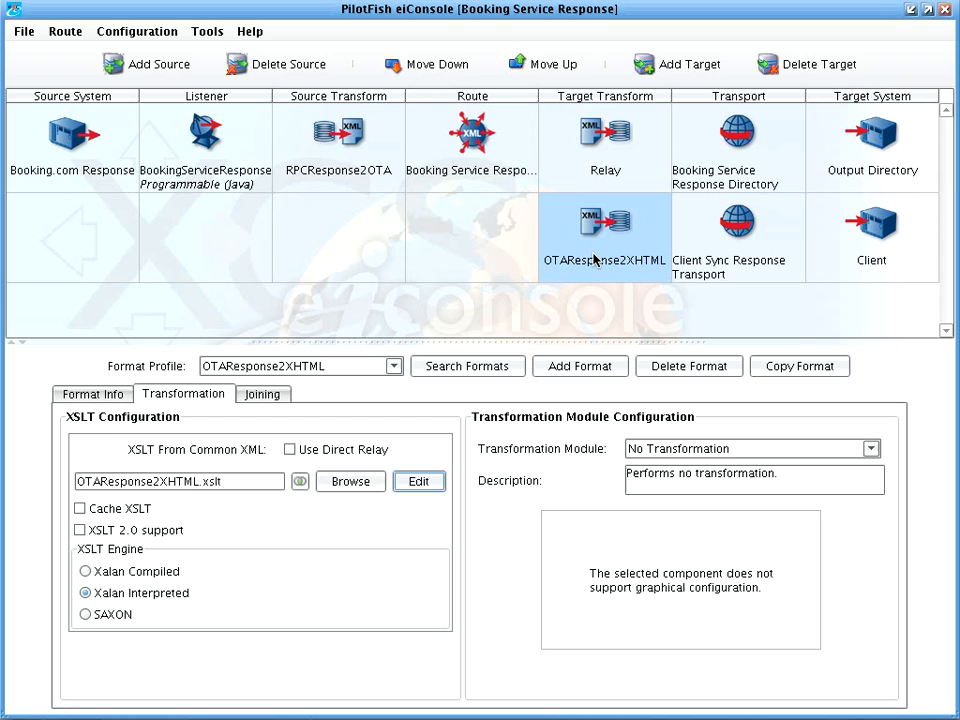
click(431, 483)
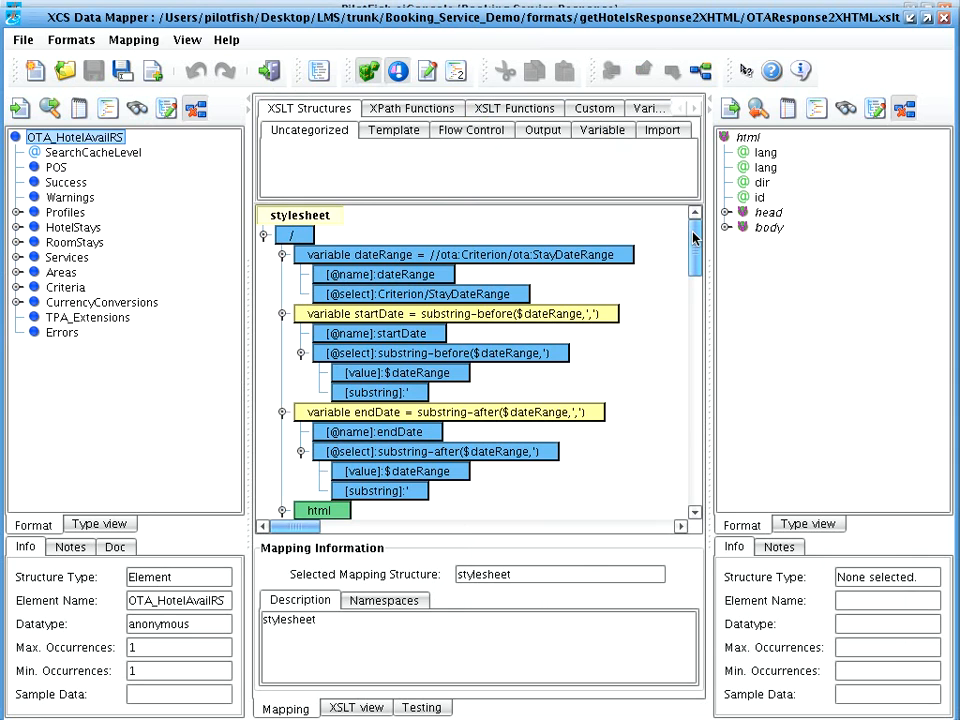
drag(692, 240, 712, 358)
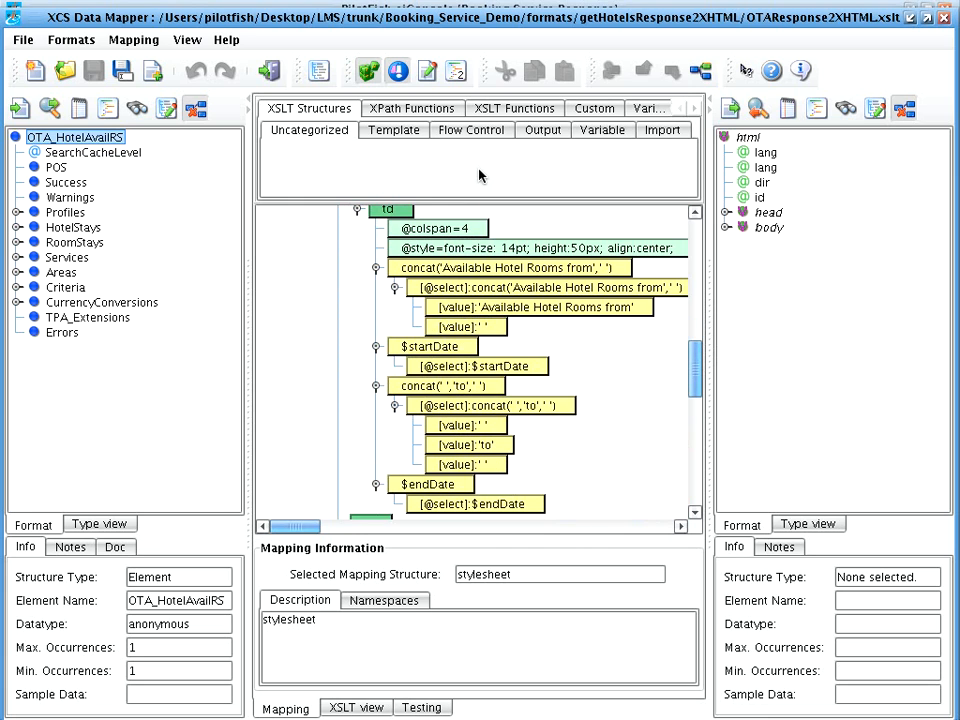
click(283, 70)
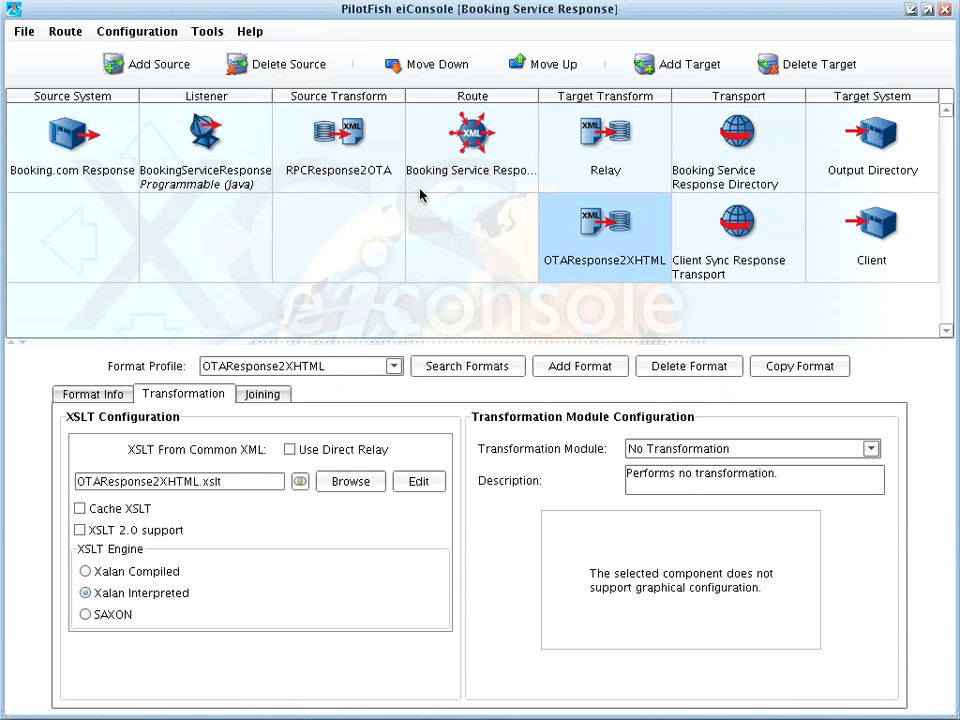
click(705, 262)
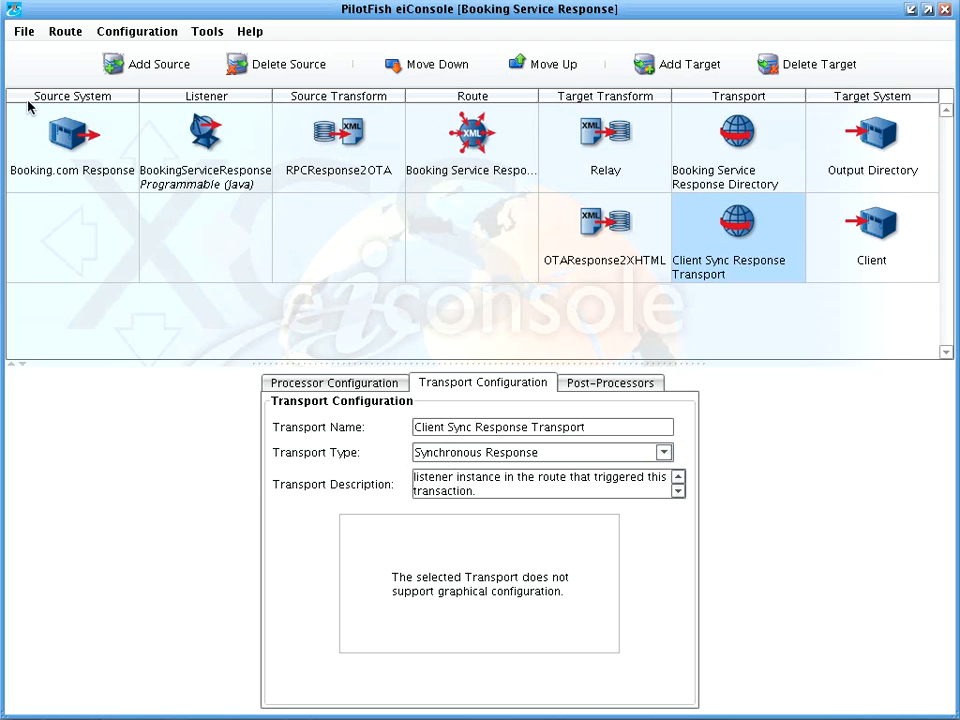
Step: Reopen the Booking Service Request route and switch it to testing mode
click(21, 33)
click(28, 51)
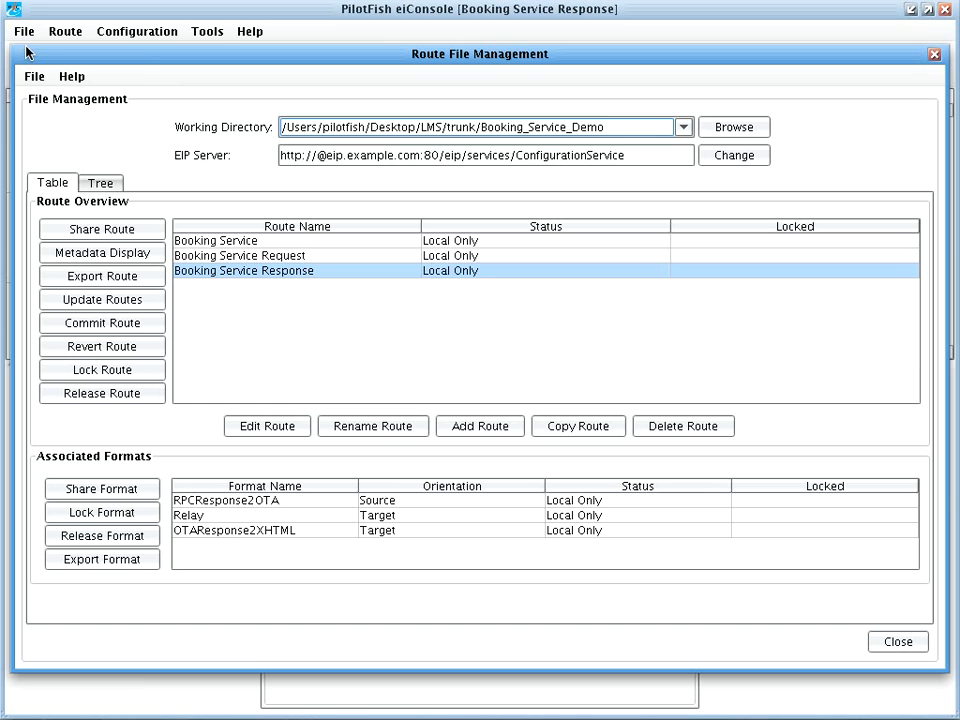
double_click(262, 256)
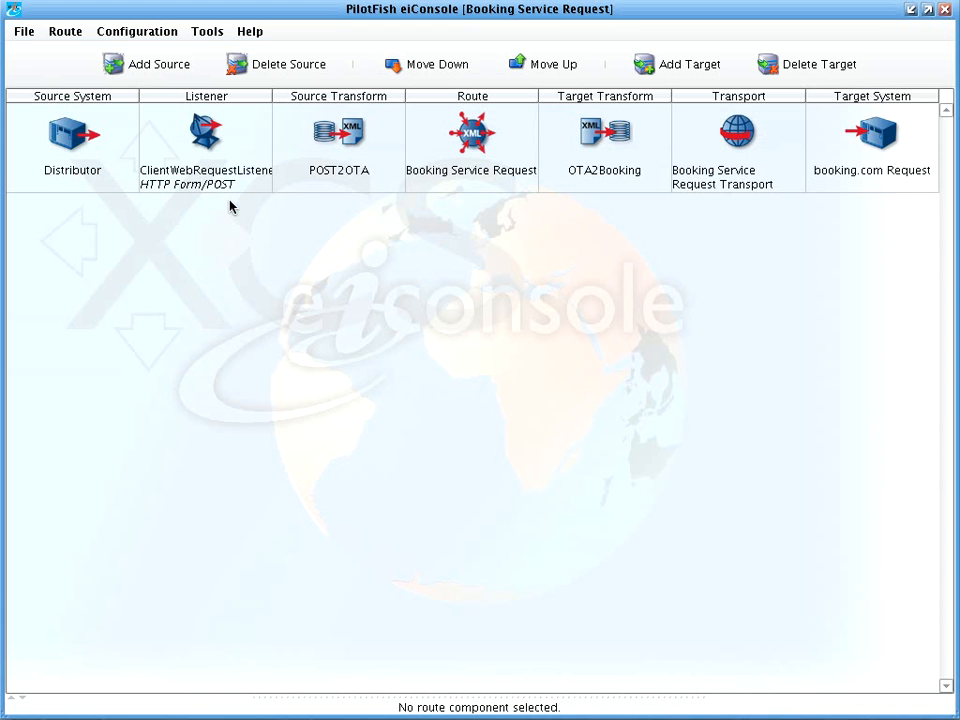
click(64, 32)
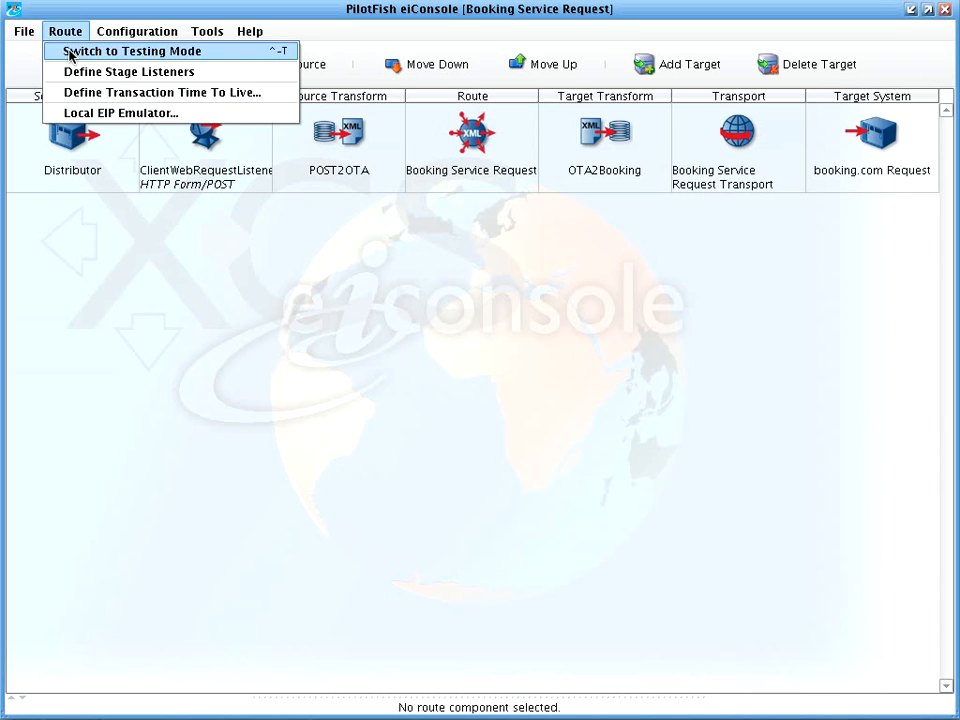
click(70, 56)
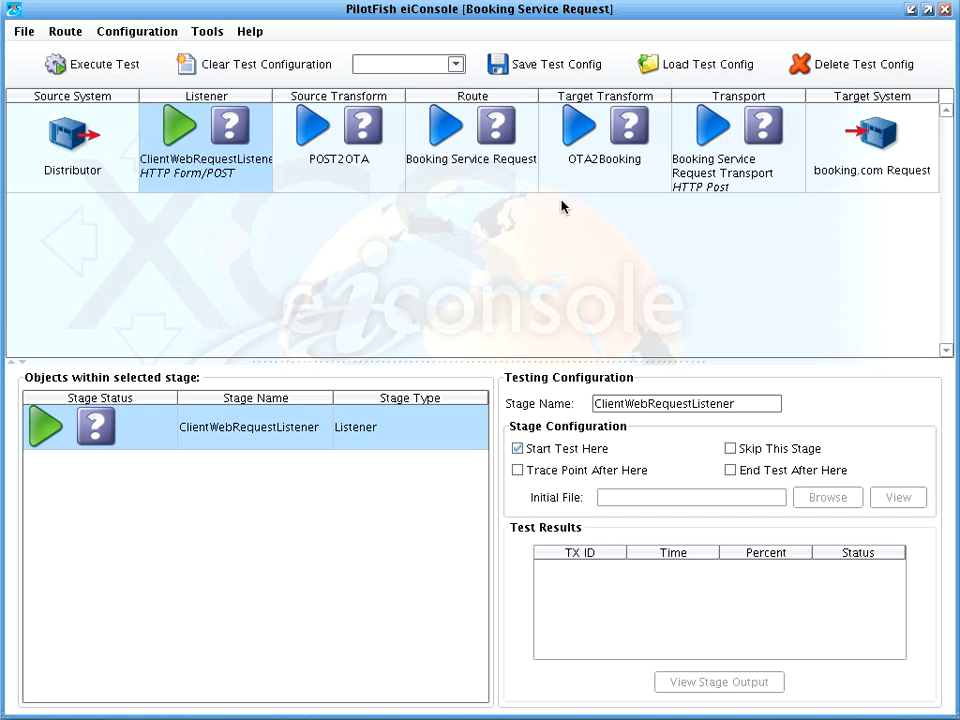
Step: Set the test to end after the OTA2Booking target transform's No Transformation stage and execute it from the ClientWebRequestListener
click(710, 163)
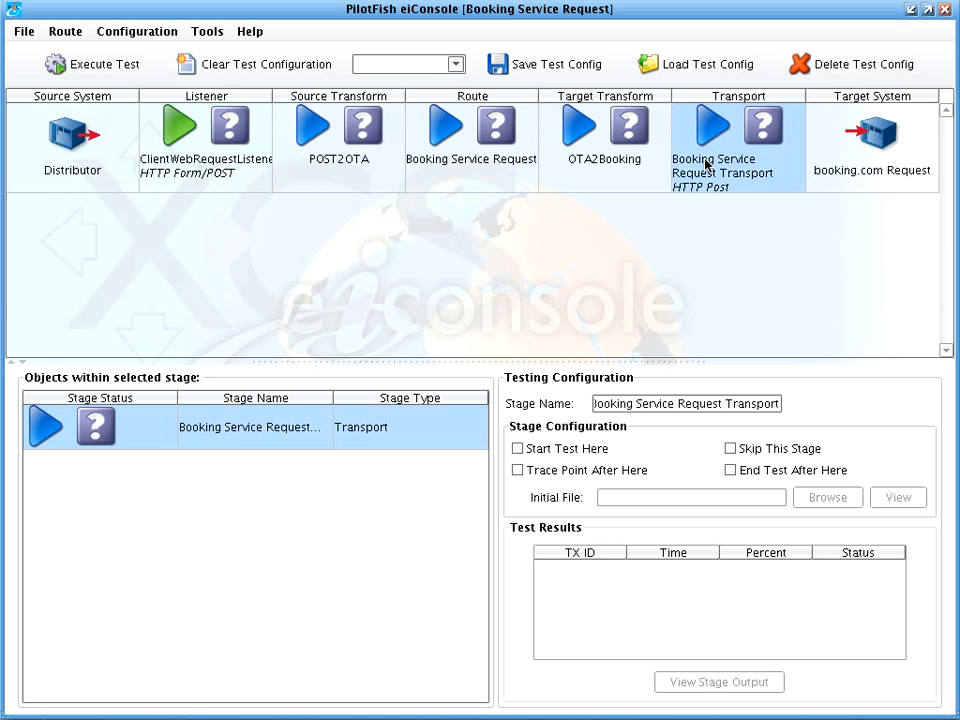
click(255, 186)
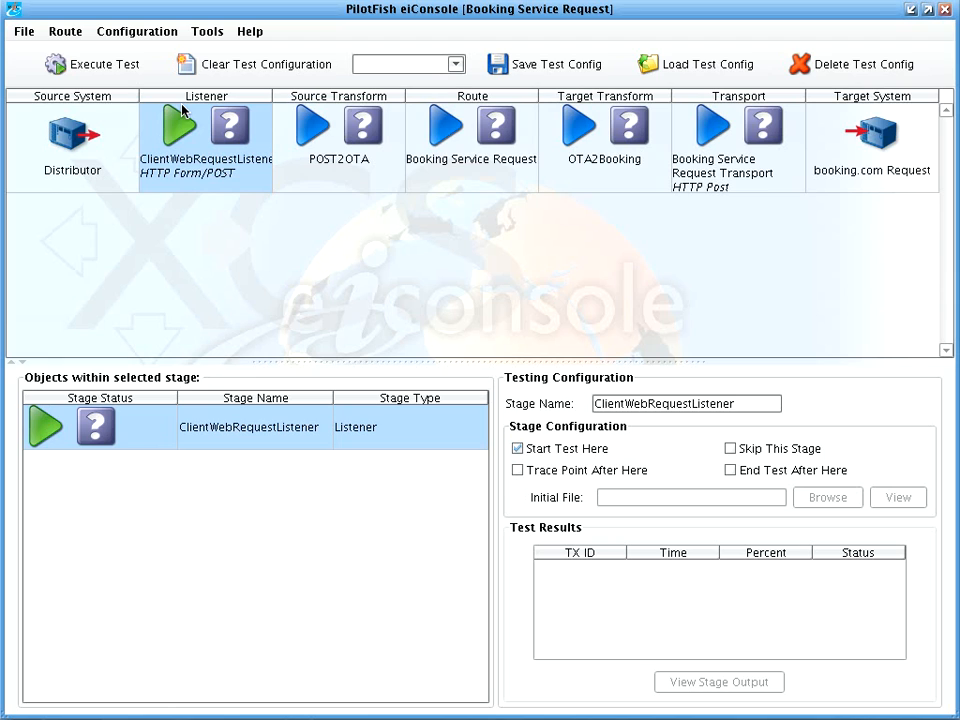
click(615, 171)
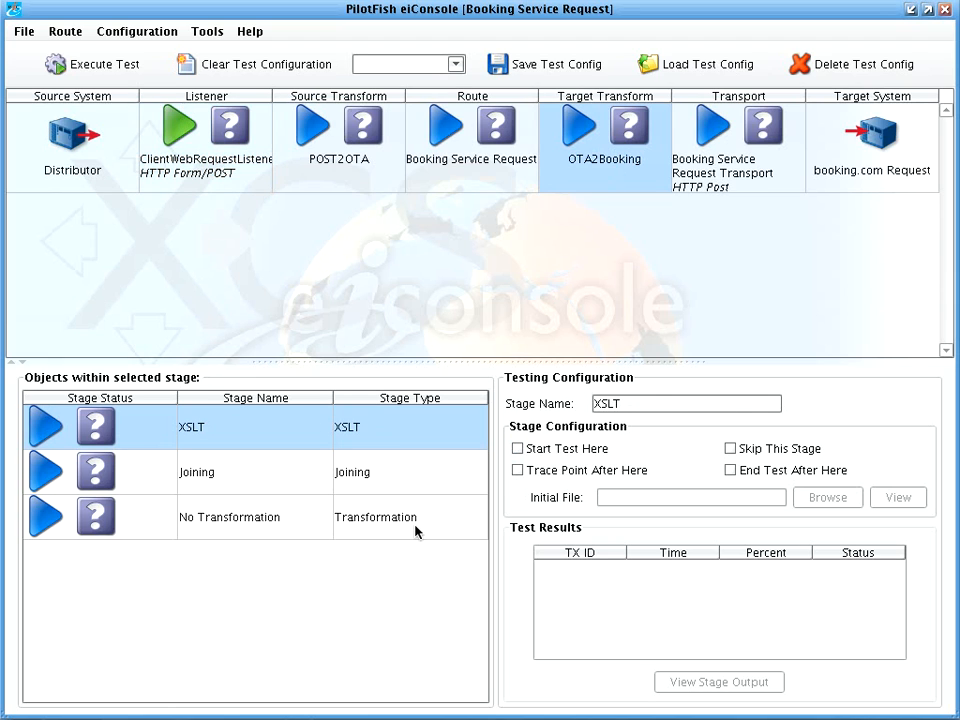
click(418, 530)
click(732, 470)
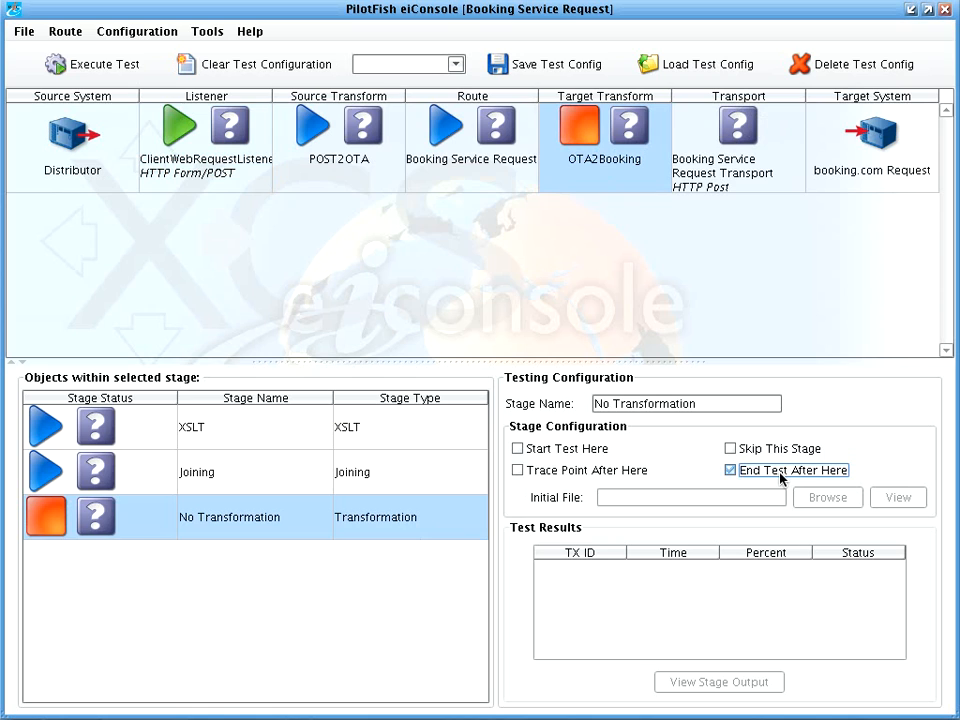
click(100, 66)
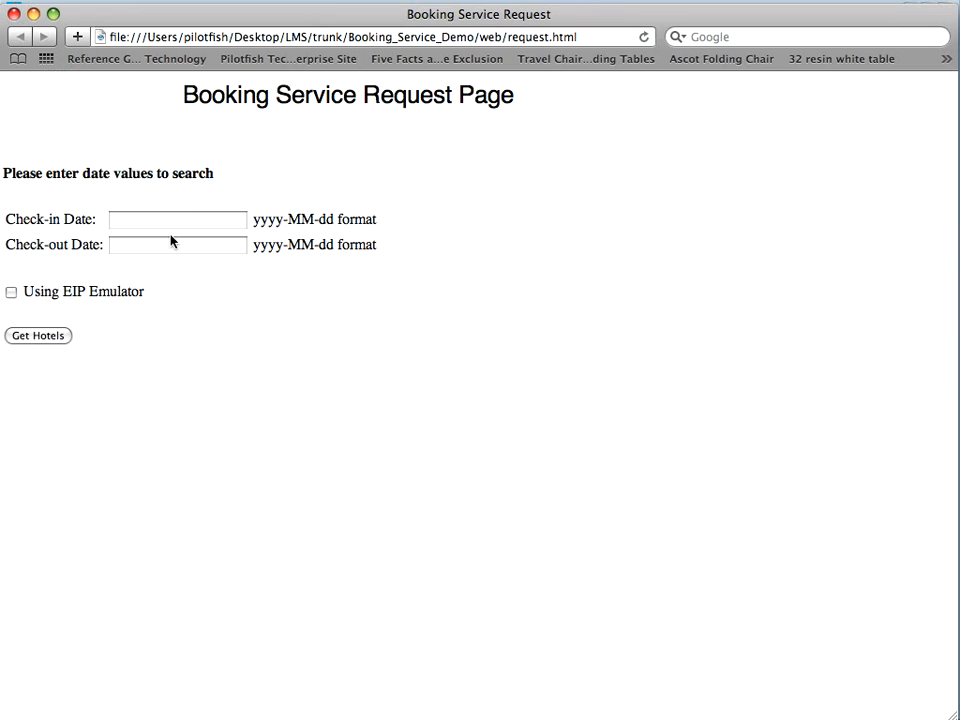
Step: Request hotels on the Booking Service Request Page for check-in 2010-11-01 and check-out 2010-11-05, and return to eiConsole
click(171, 226)
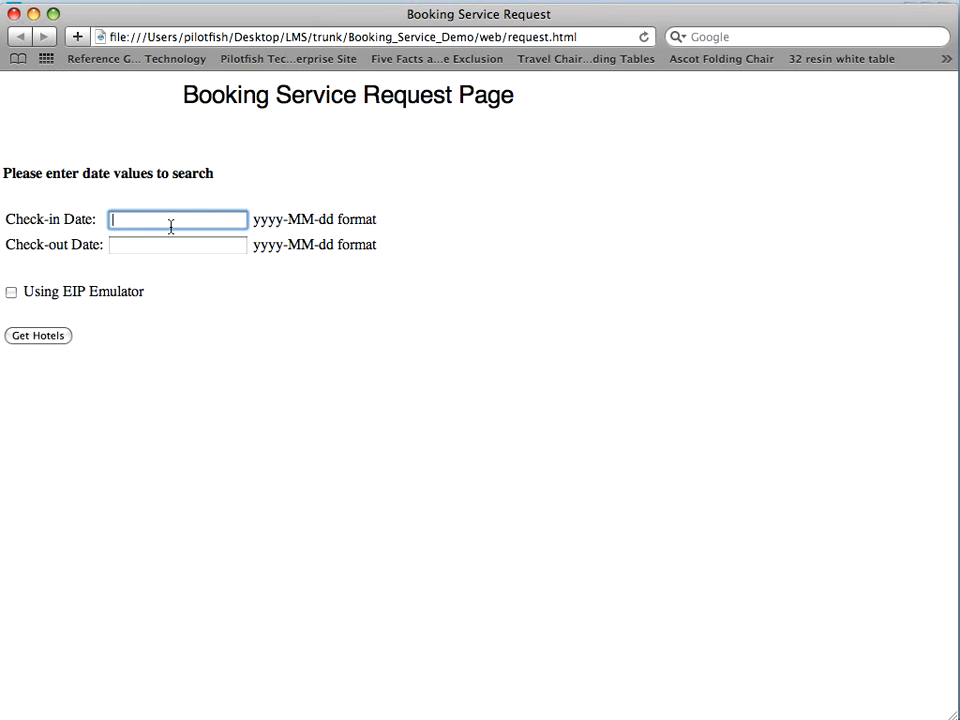
text(2010-11-01)
key(Tab)
text(2010-)
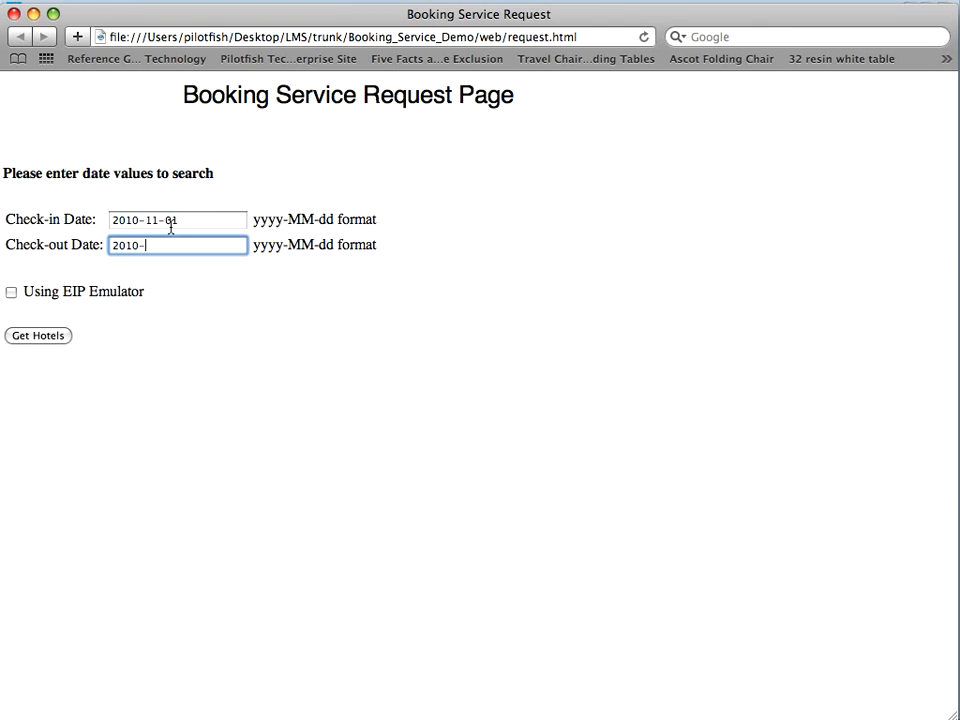
text(11-05)
click(48, 336)
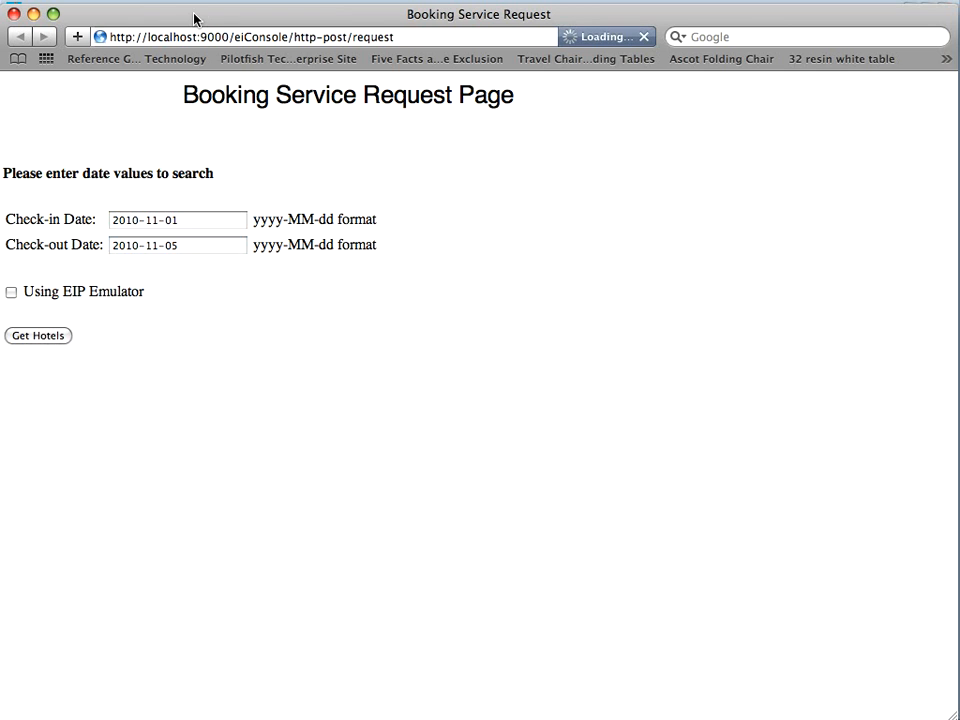
drag(198, 16, 199, 715)
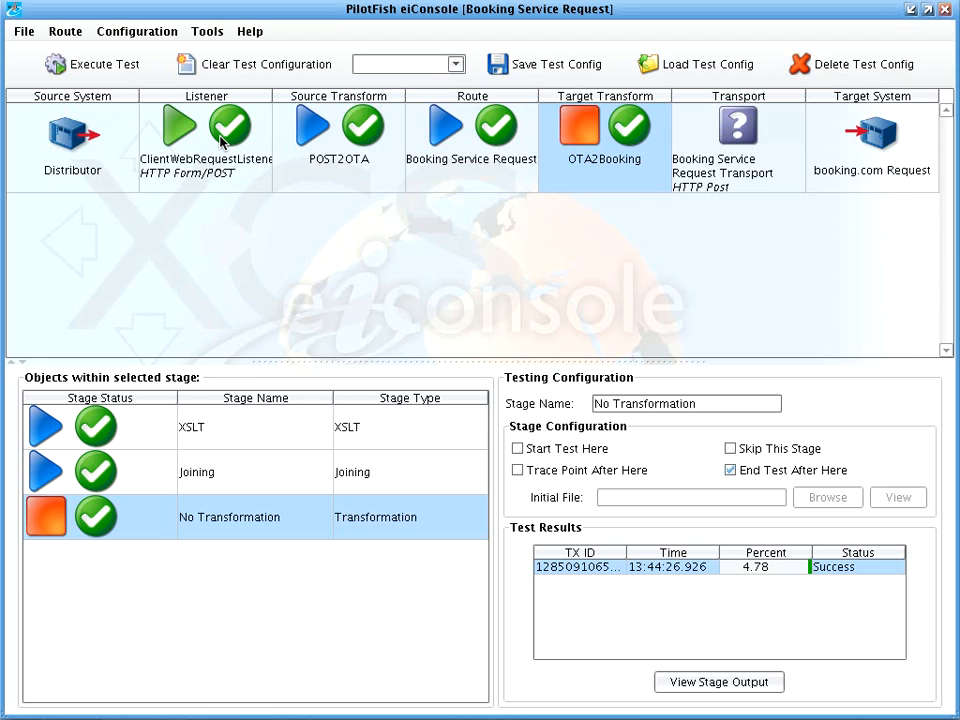
Step: Inspect the test's stage output for the ClientWebRequestListener and for the POST2OTA source transform's XSLT stage
click(221, 142)
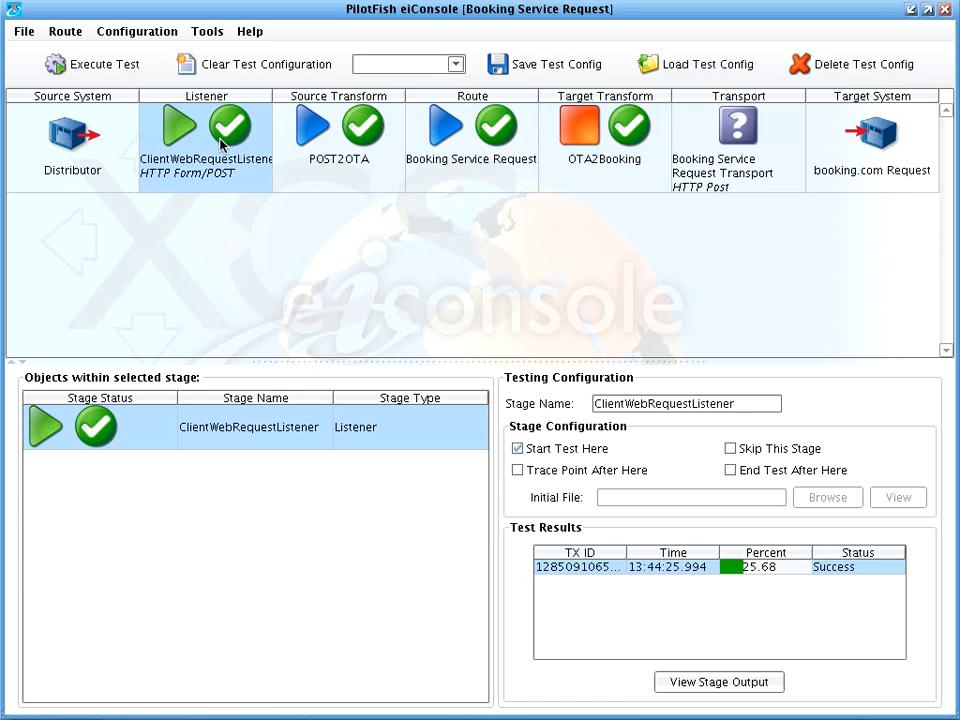
double_click(231, 443)
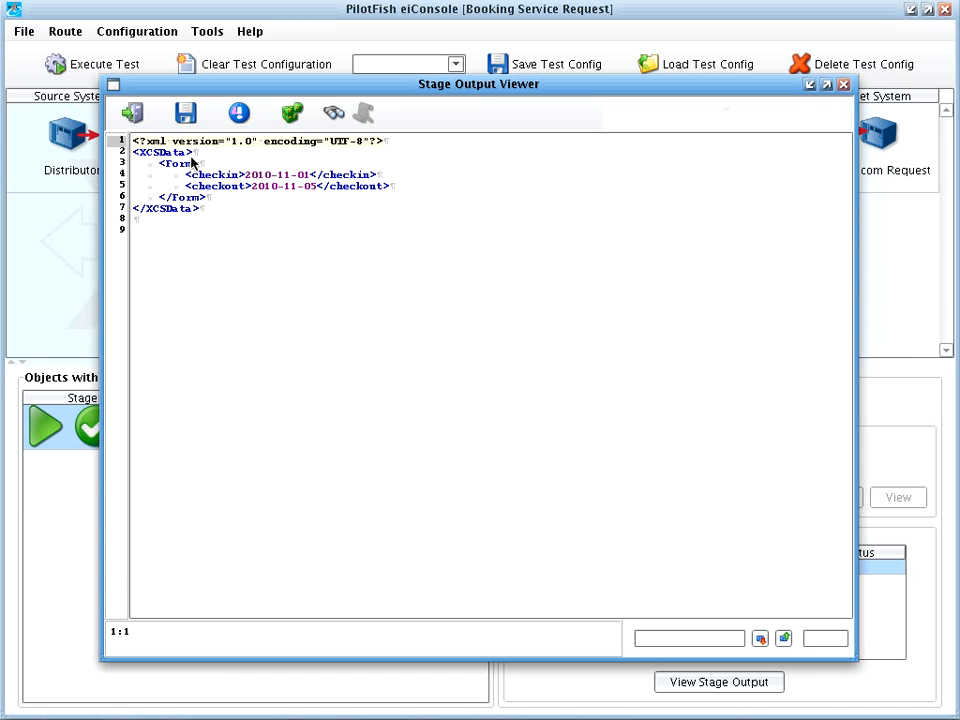
click(129, 116)
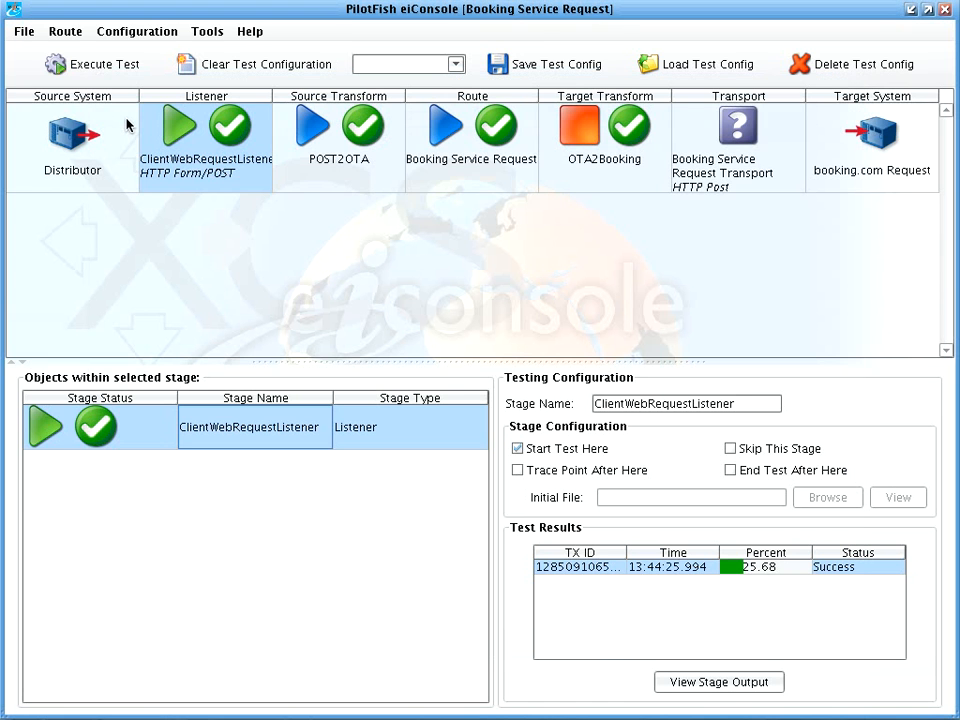
click(332, 180)
double_click(315, 514)
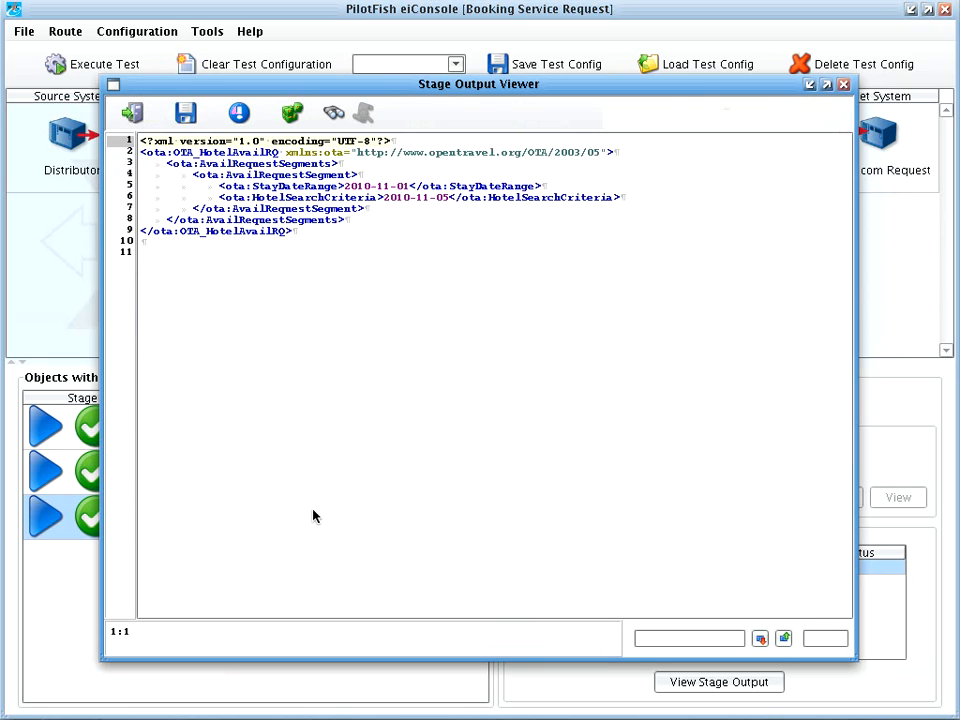
click(150, 120)
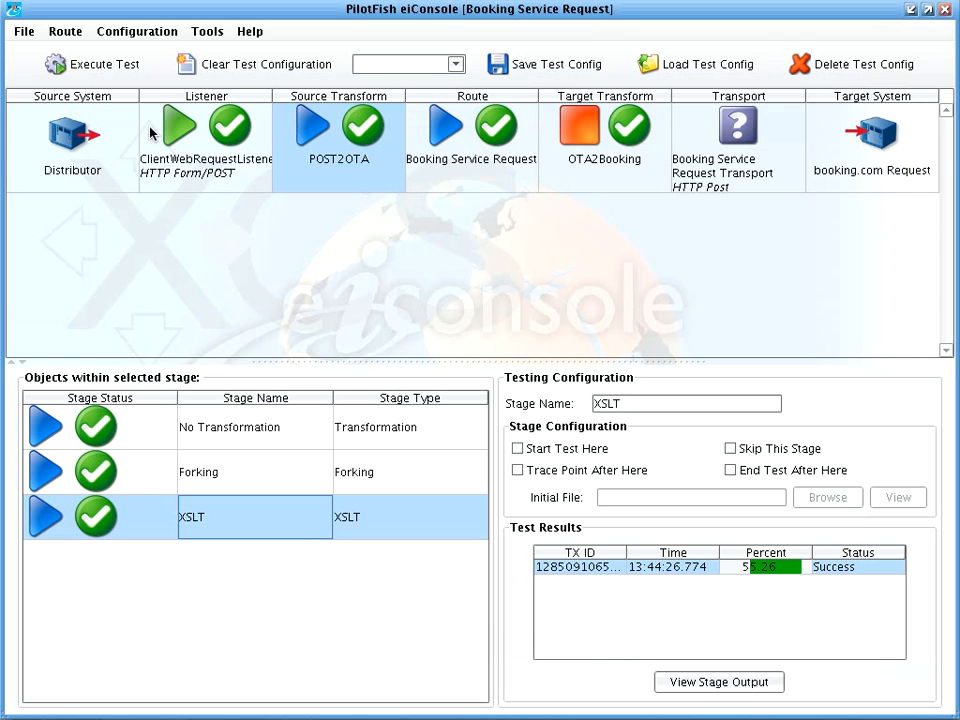
Step: Inspect the stage output of OTA2Booking's No Transformation stage and check the Booking Service Request Transport's test results
click(578, 160)
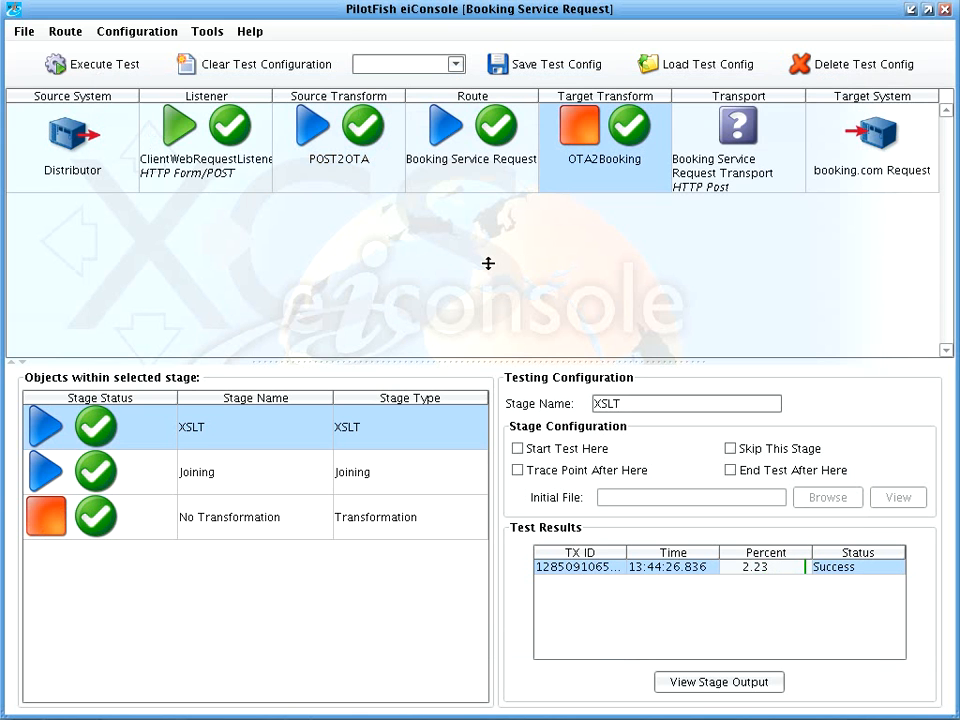
click(228, 517)
double_click(228, 517)
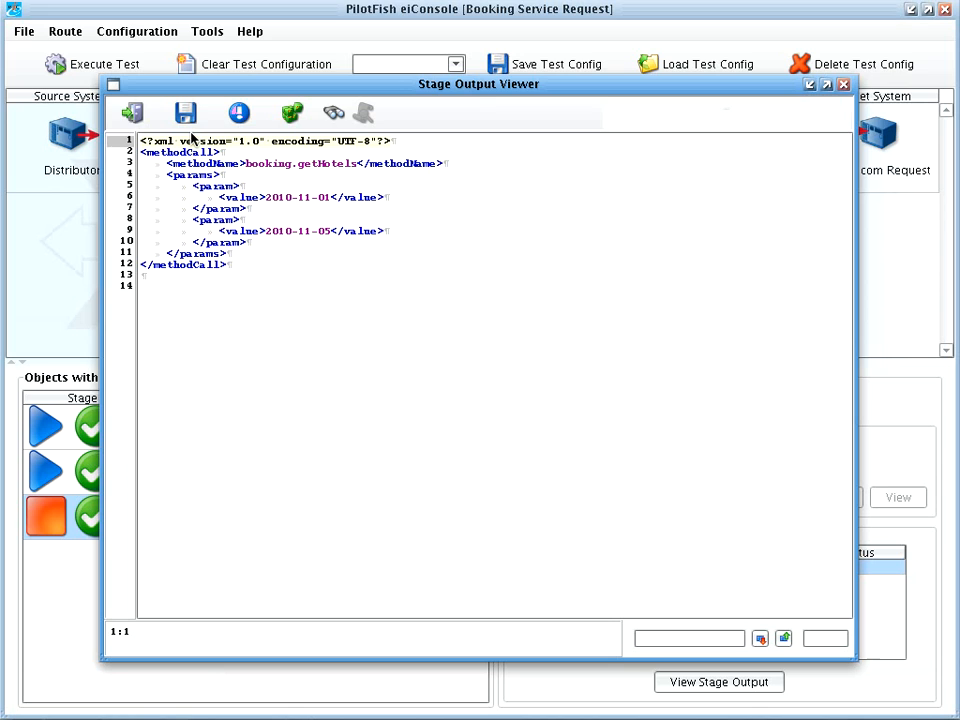
click(134, 113)
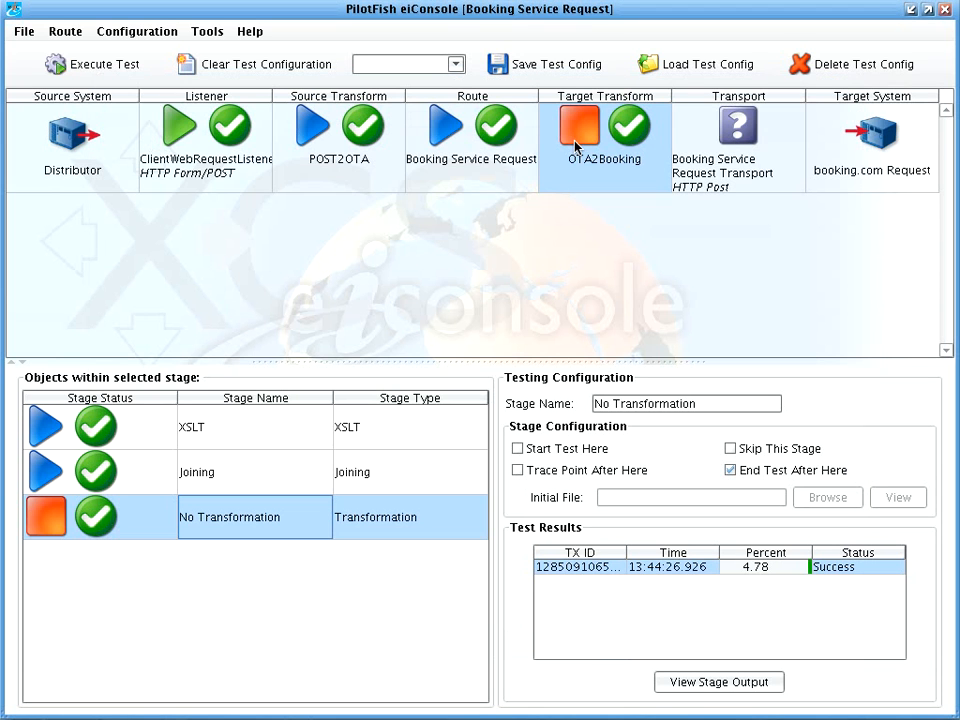
click(702, 192)
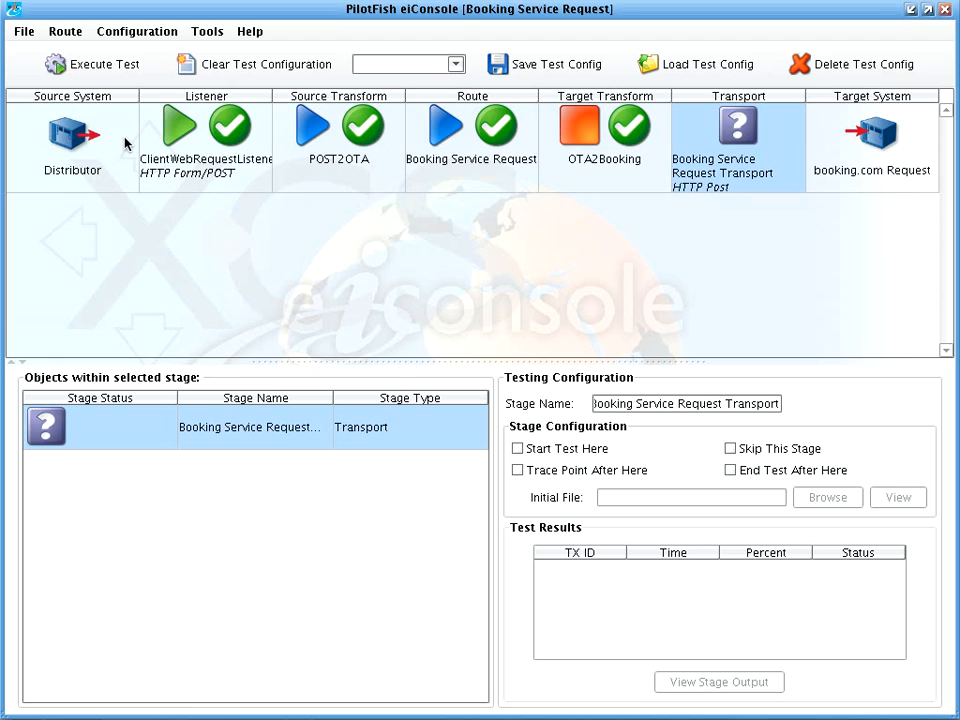
Step: Open EIP Emulator Management and start the emulator
click(56, 34)
click(77, 114)
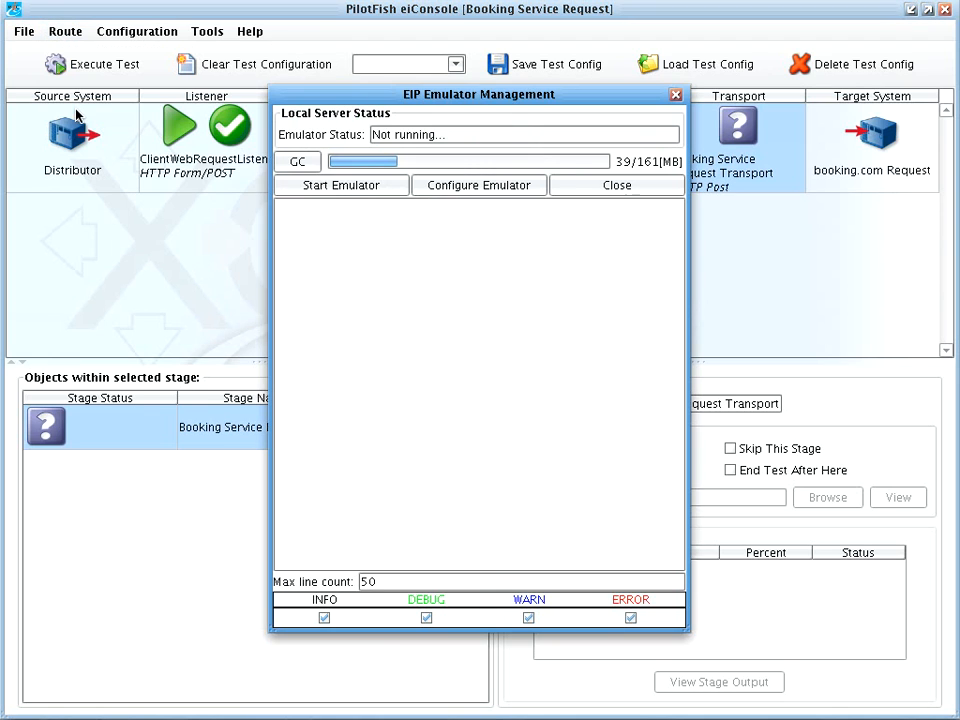
click(329, 192)
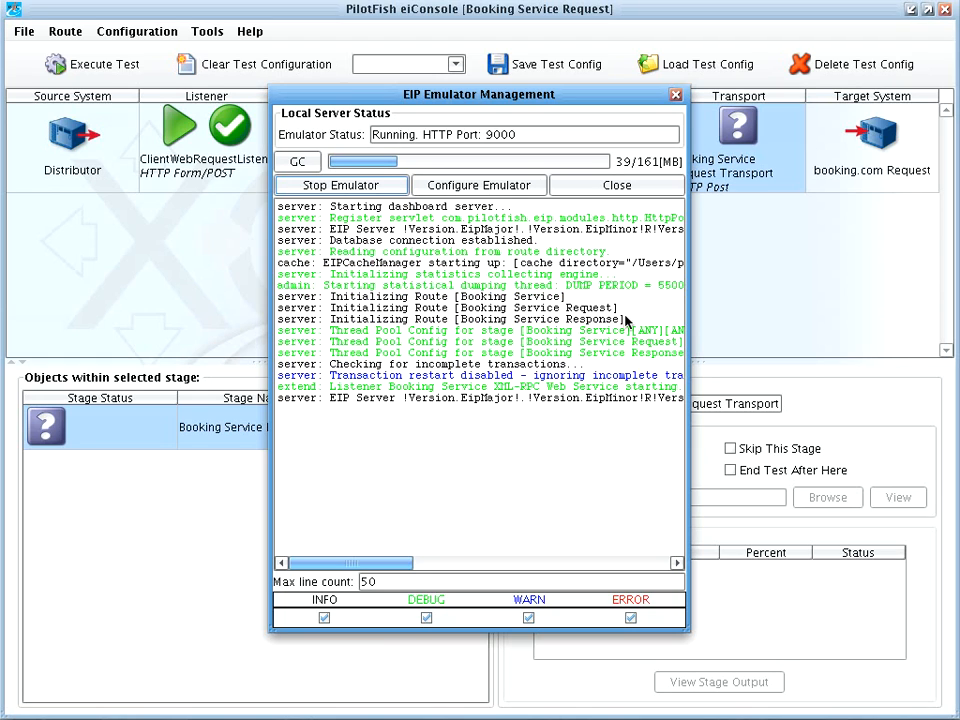
Step: Switch to the browser's request page, get hotels with Using EIP Emulator enabled, and return to eiConsole to review the emulator log
drag(620, 320, 266, 298)
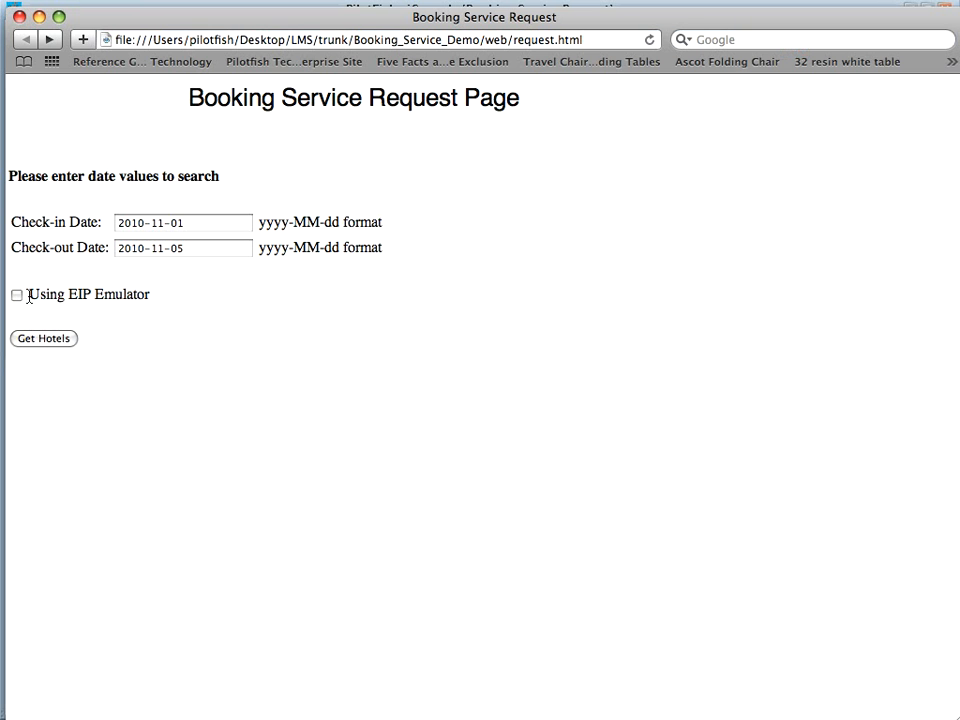
click(17, 295)
click(60, 341)
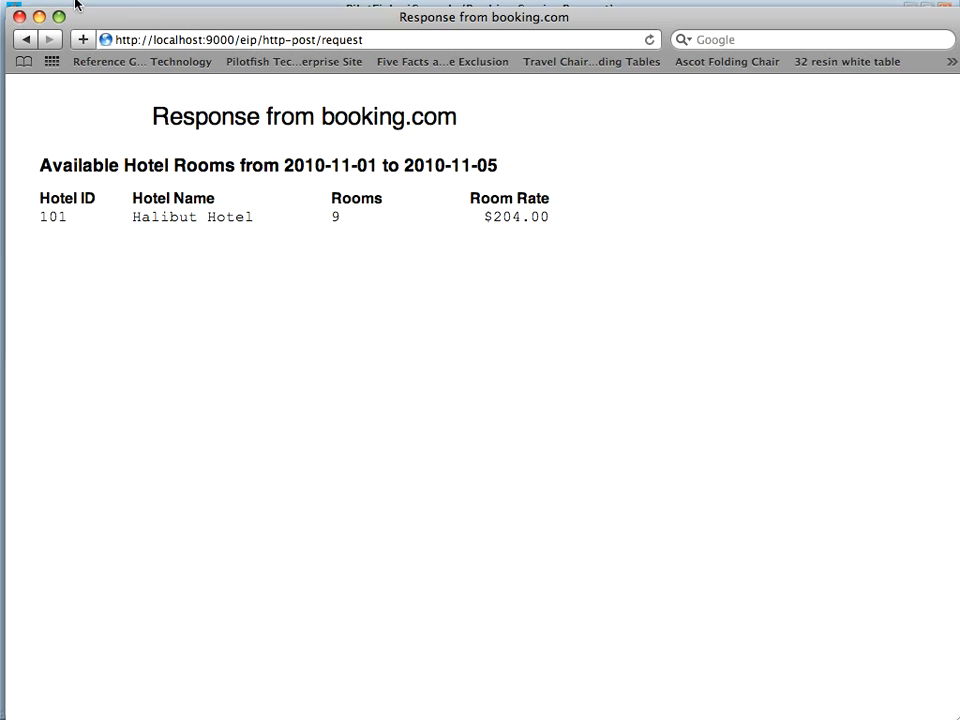
click(40, 16)
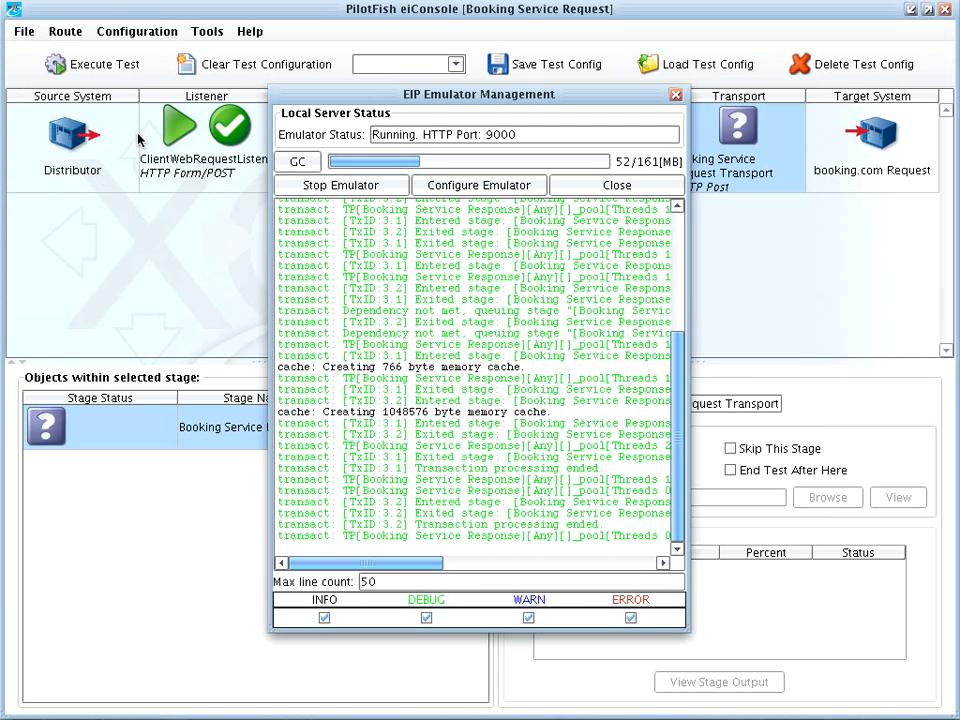
mouse_move(680, 529)
mouse_down()
mouse_move(686, 407)
mouse_move(677, 514)
mouse_up()
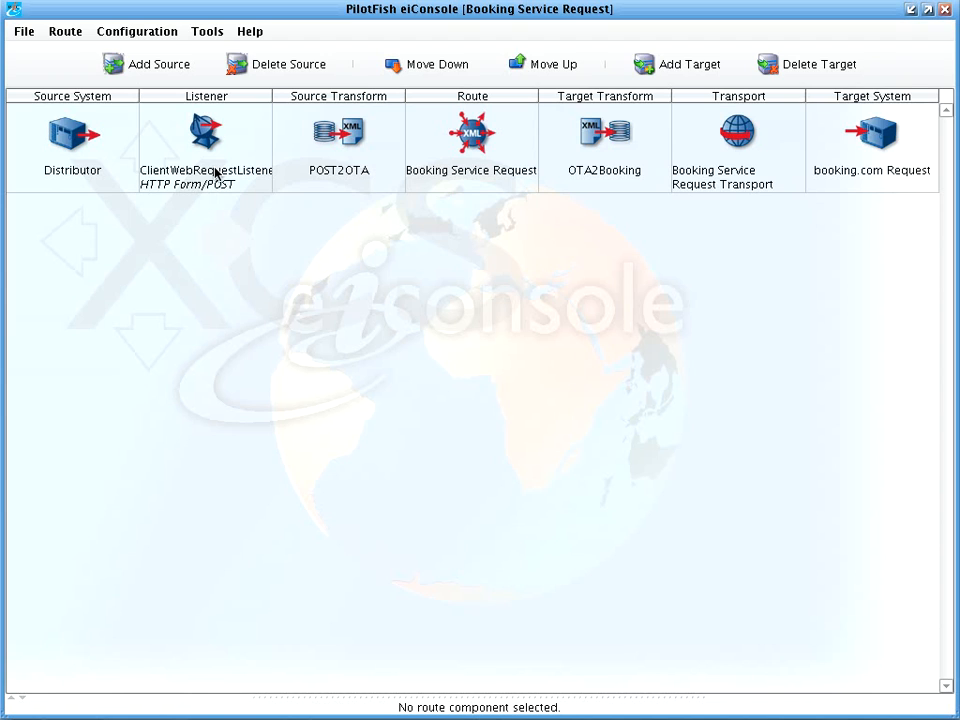
Step: Review the Booking Service Request route's configuration from the source and target systems through the listener, both transforms, the route and the transport
click(66, 155)
click(857, 135)
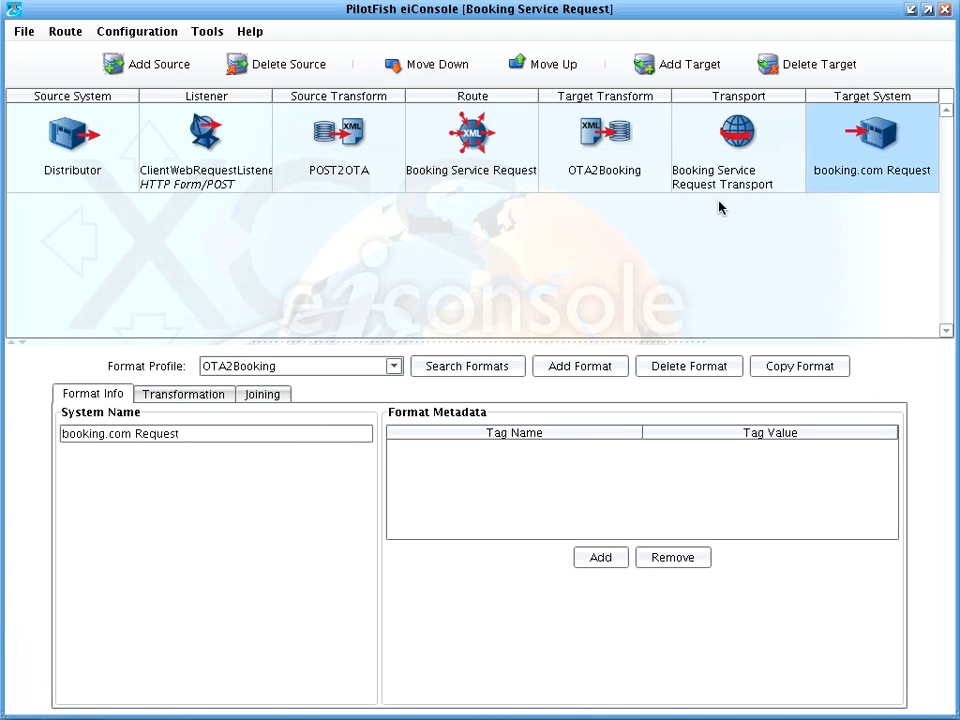
click(225, 165)
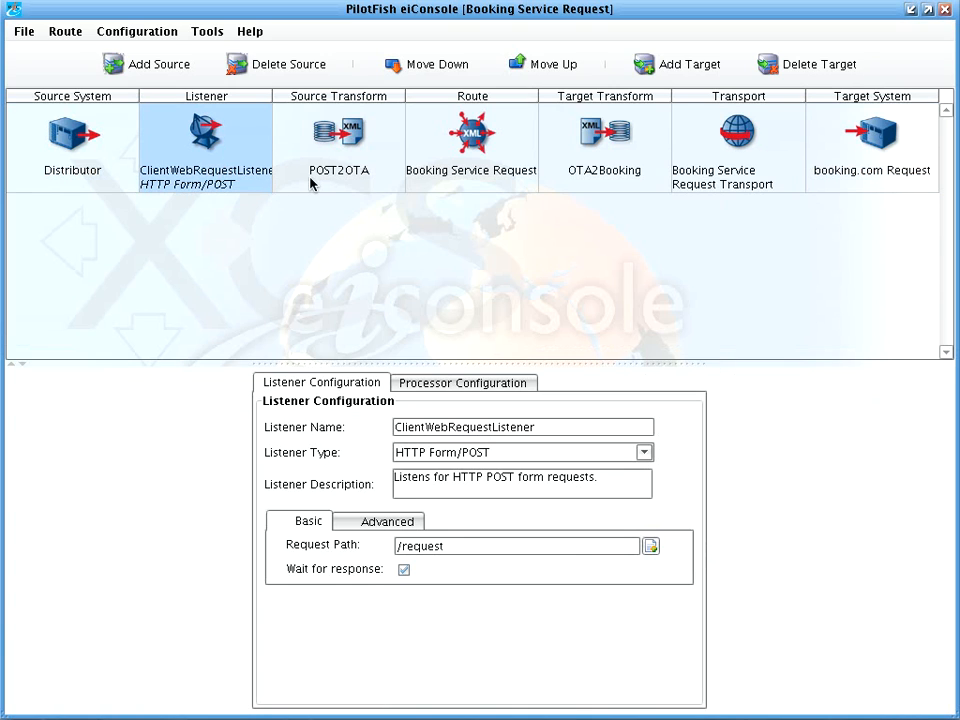
click(350, 160)
click(471, 171)
click(610, 175)
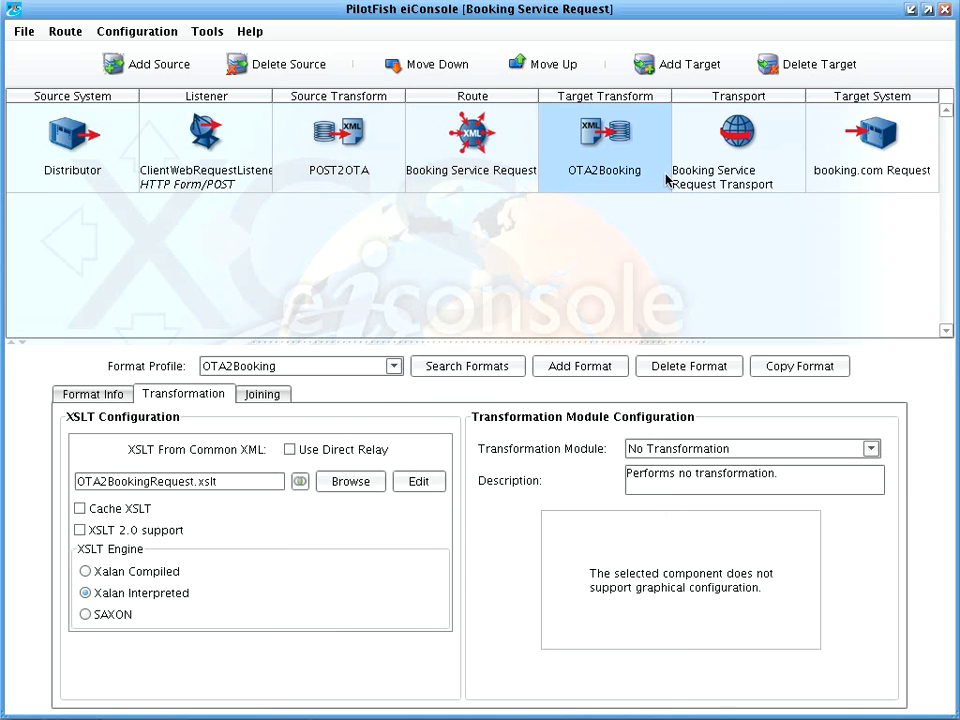
click(686, 180)
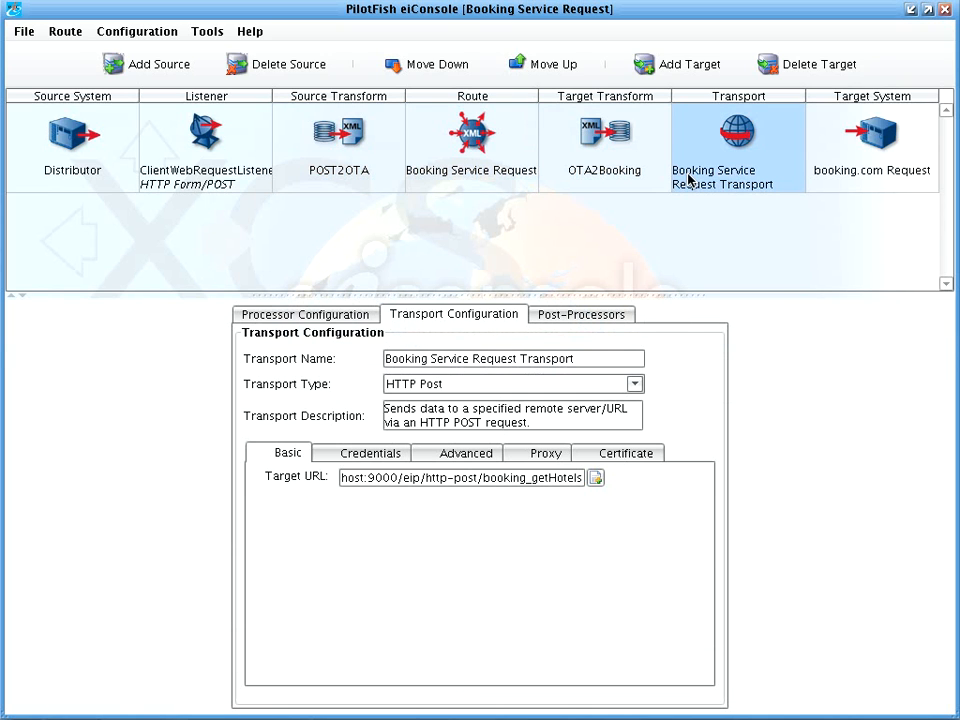